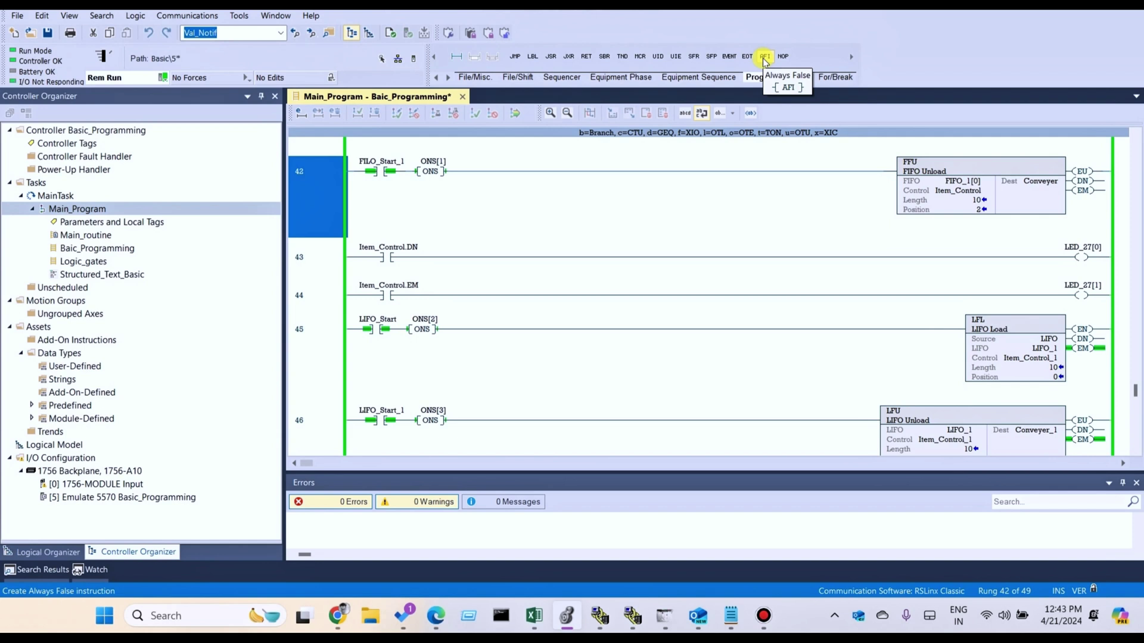
- Scroll up to rung 0 and select its Input_19 contact
{"action": "left_click", "coordinate": [322, 262]}
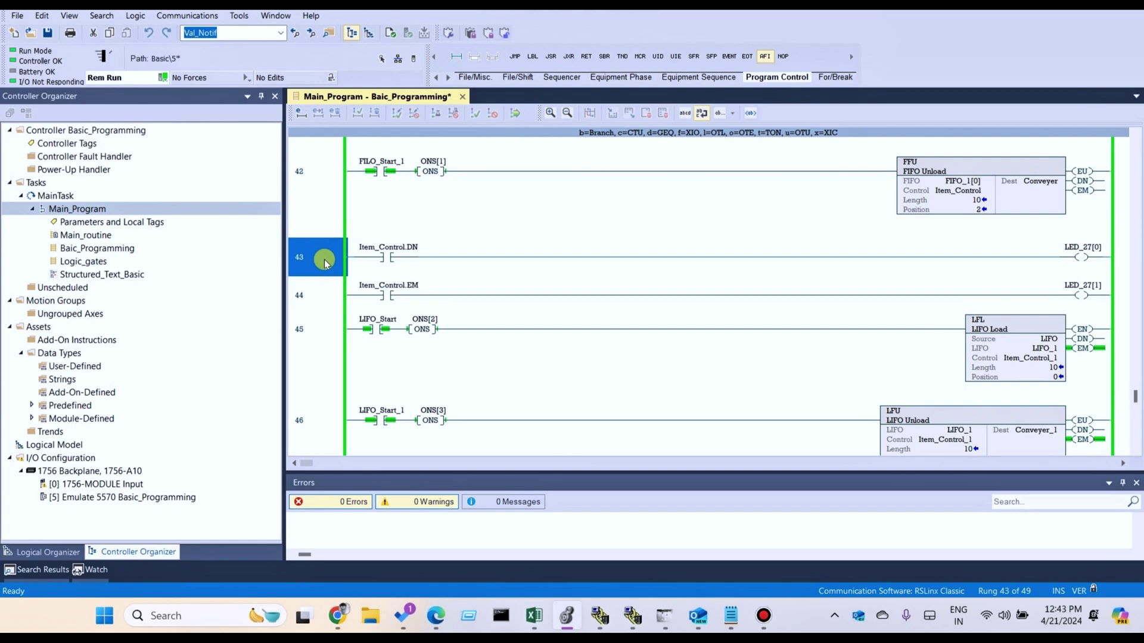
{"action": "scroll", "coordinate": [369, 297], "scroll_direction": "up", "scroll_amount": 5}
{"action": "scroll", "coordinate": [377, 364], "scroll_direction": "up", "scroll_amount": 10}
{"action": "scroll", "coordinate": [384, 361], "scroll_direction": "up", "scroll_amount": 10}
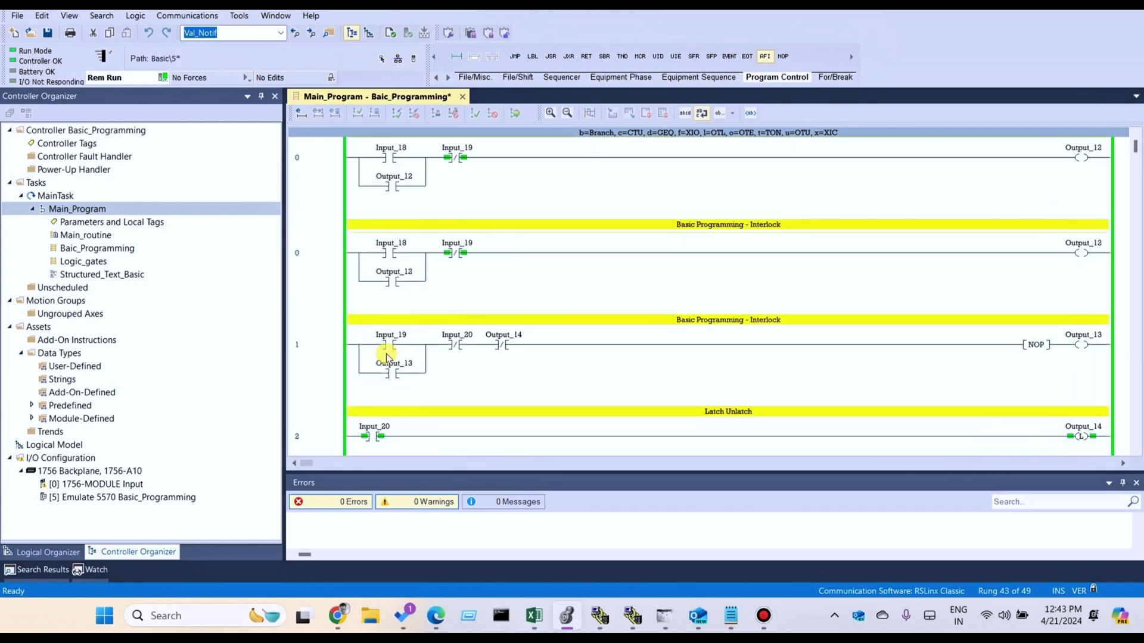
{"action": "left_click", "coordinate": [323, 215]}
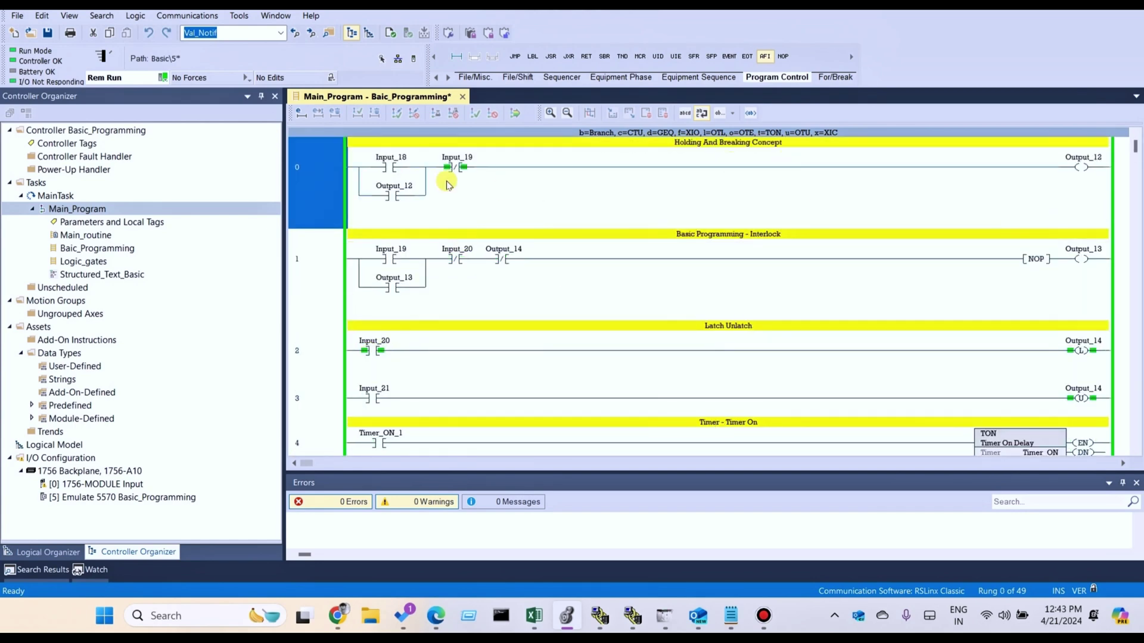
{"action": "left_click", "coordinate": [388, 167]}
{"action": "left_click", "coordinate": [445, 166]}
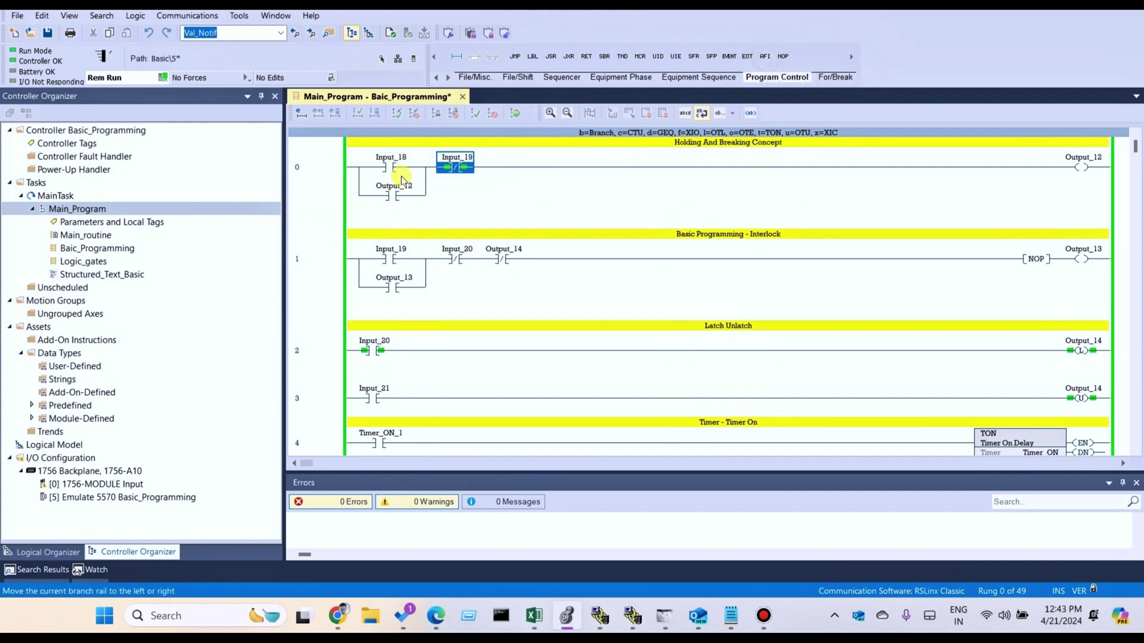
- Take the controller offline and drop an AFI instruction after Input_19 on rung 0
{"action": "left_click", "coordinate": [311, 180]}
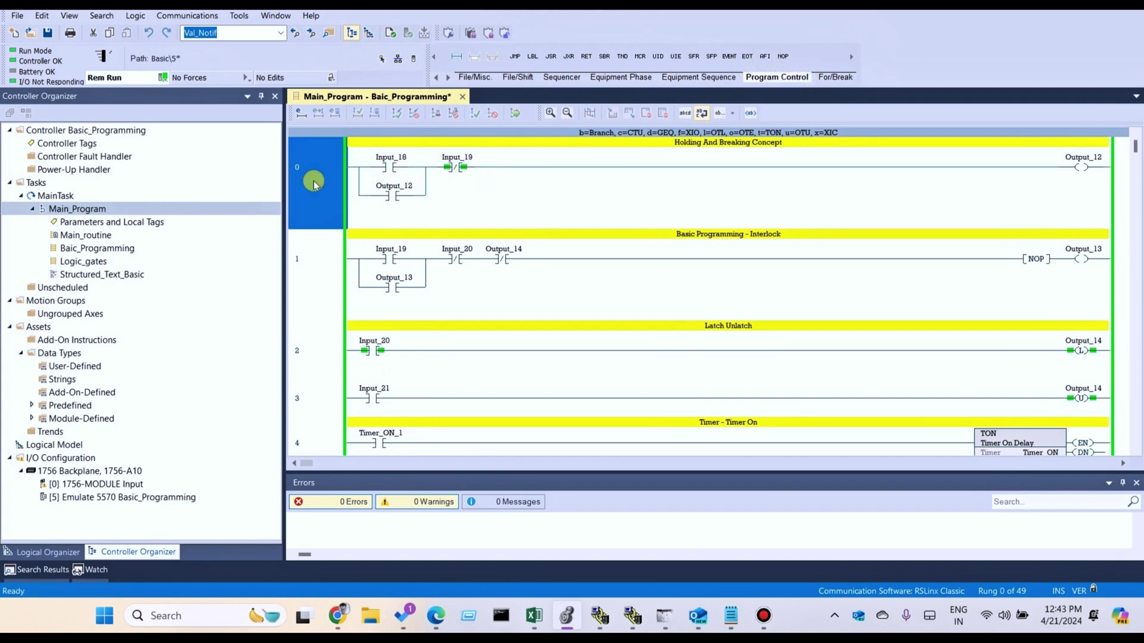
{"action": "left_click", "coordinate": [164, 79]}
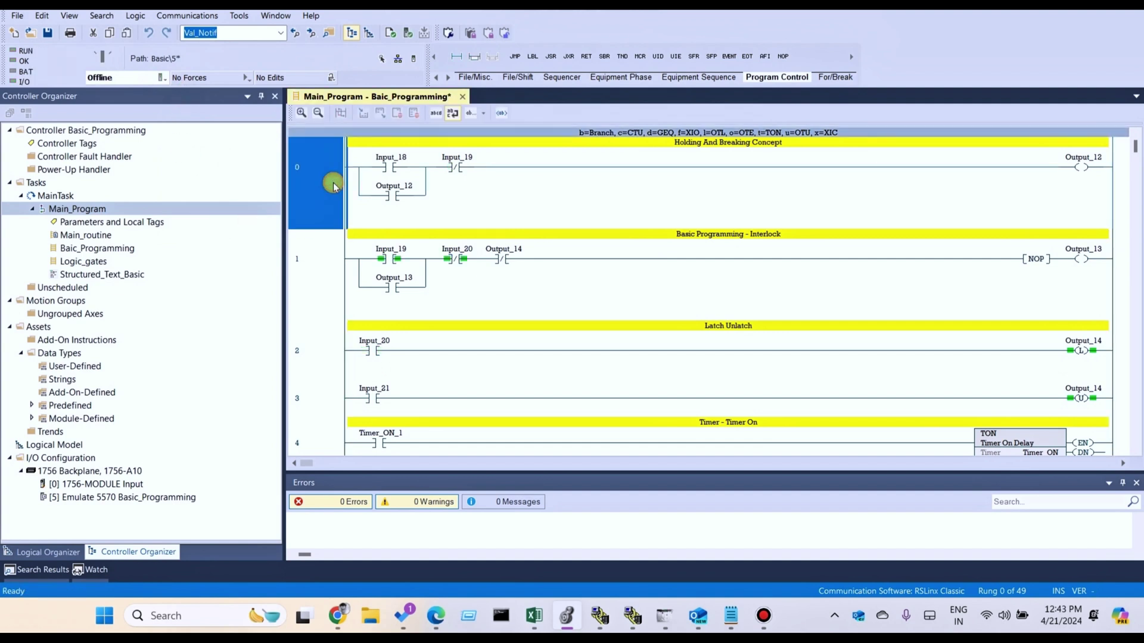
{"action": "mouse_move", "coordinate": [765, 56]}
{"action": "left_mouse_down"}
{"action": "mouse_move", "coordinate": [449, 174]}
{"action": "mouse_move", "coordinate": [495, 169]}
{"action": "left_mouse_up"}
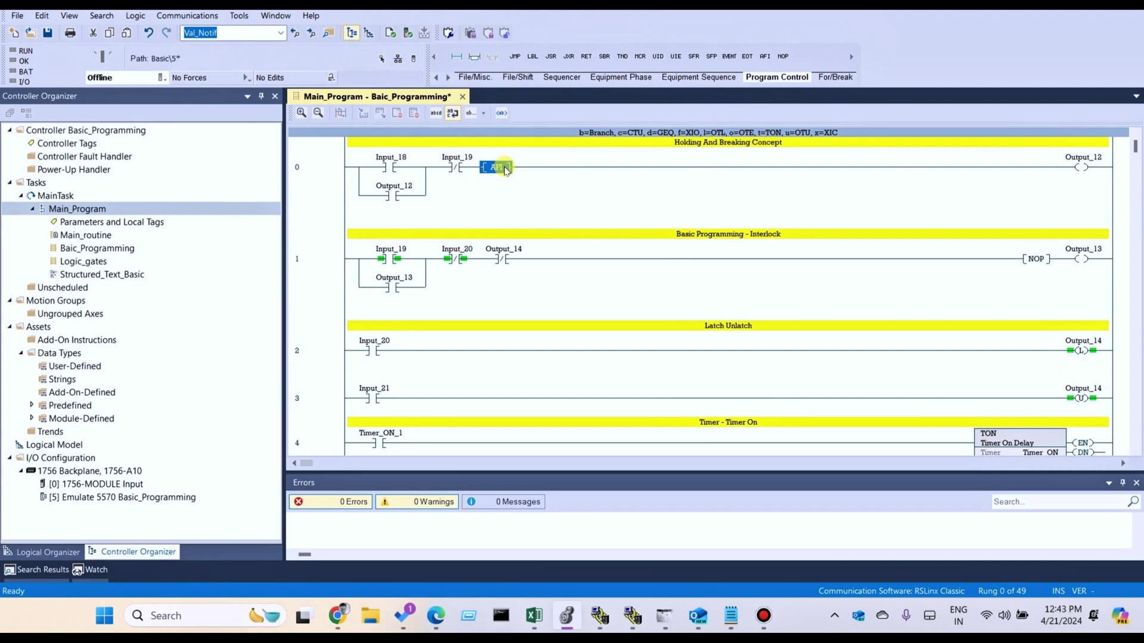
- Open the AFI help page and read its supported-languages sections (Ladder, Function Block, Structured Text)
{"action": "right_click", "coordinate": [505, 170]}
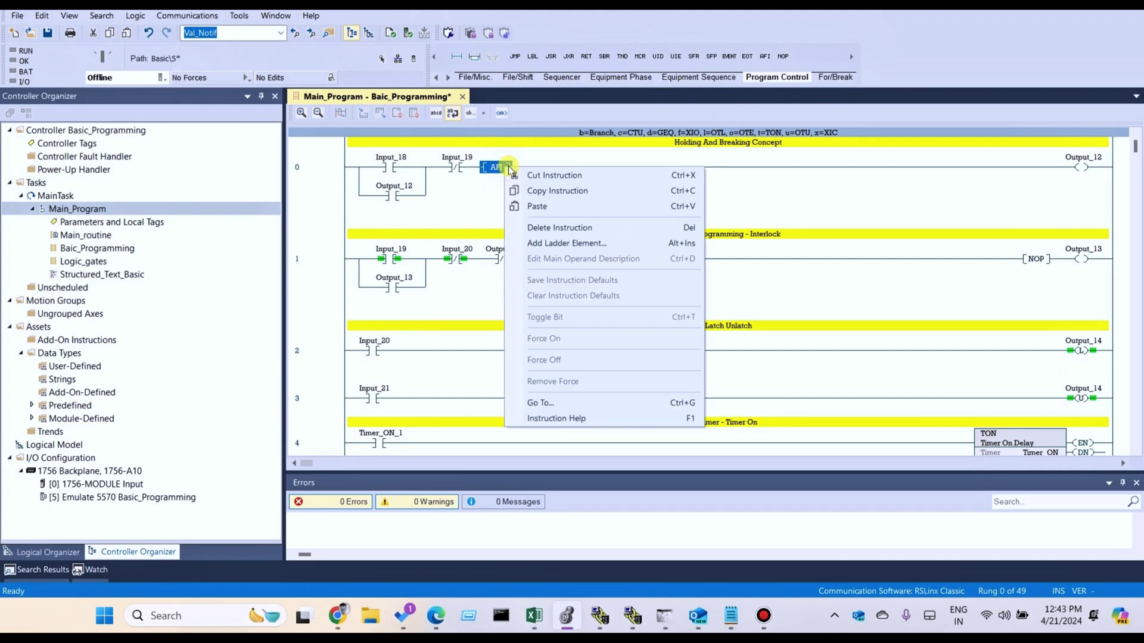
{"action": "left_click", "coordinate": [556, 419]}
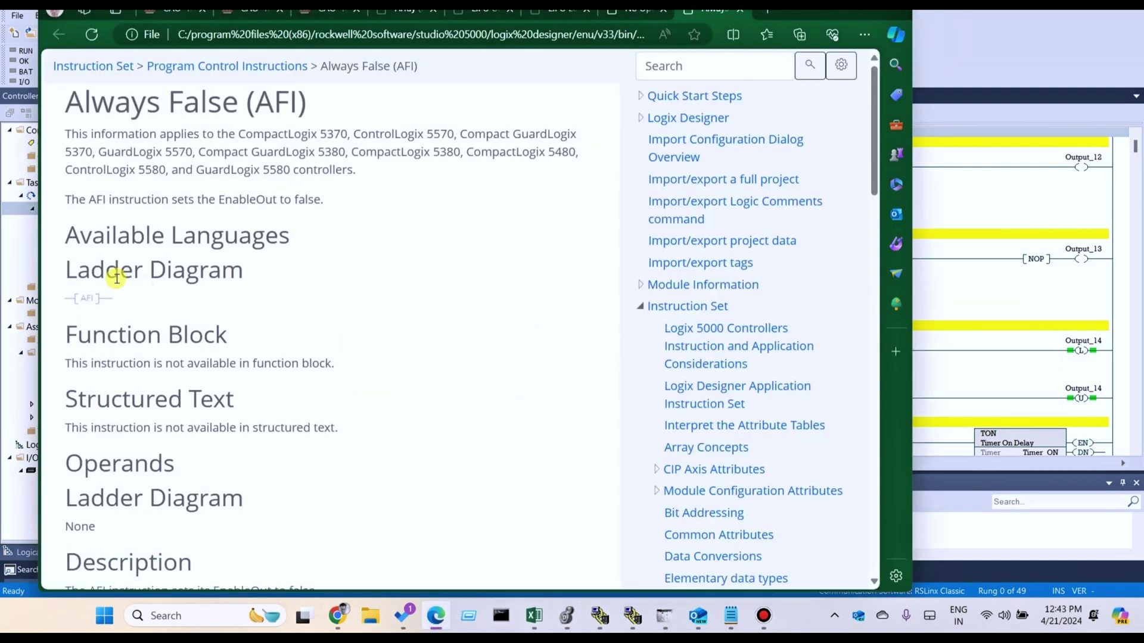
{"action": "left_click_drag", "start_coordinate": [65, 237], "coordinate": [316, 249]}
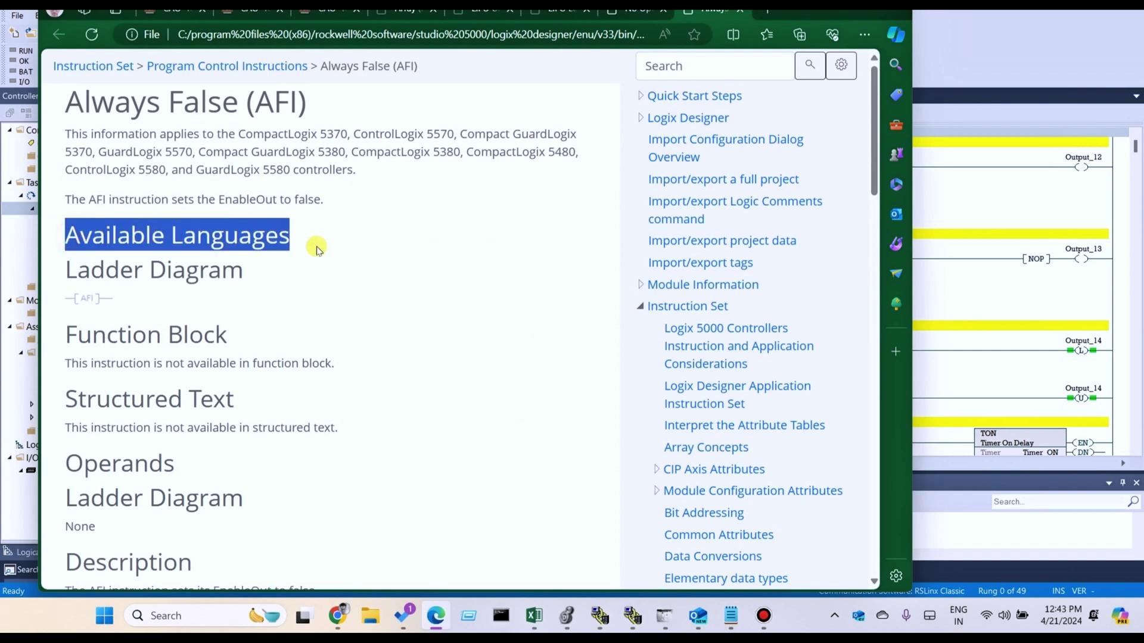
{"action": "left_click_drag", "start_coordinate": [66, 273], "coordinate": [253, 279]}
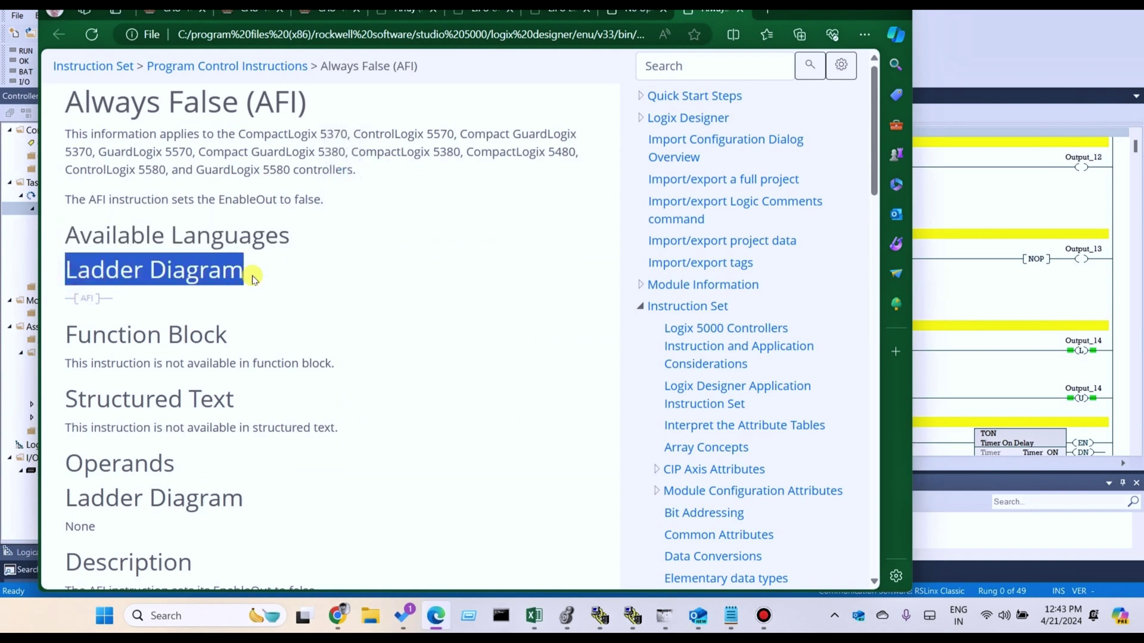
{"action": "left_click", "coordinate": [87, 311]}
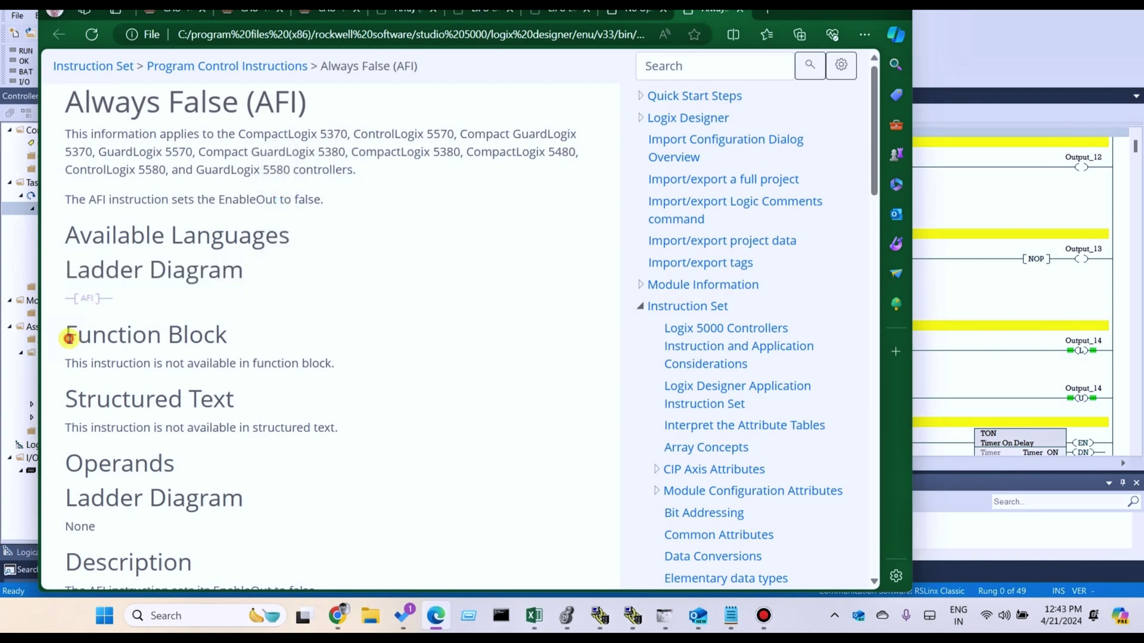
{"action": "left_click_drag", "start_coordinate": [64, 335], "coordinate": [275, 347]}
{"action": "left_click_drag", "start_coordinate": [66, 363], "coordinate": [336, 364]}
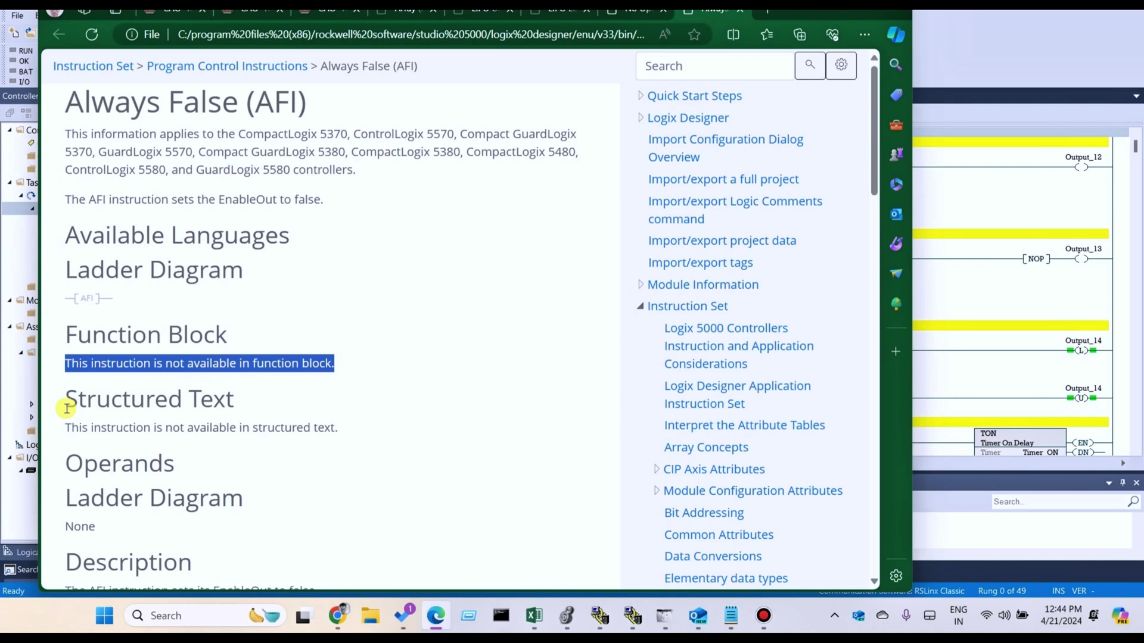
{"action": "left_click_drag", "start_coordinate": [66, 401], "coordinate": [250, 395]}
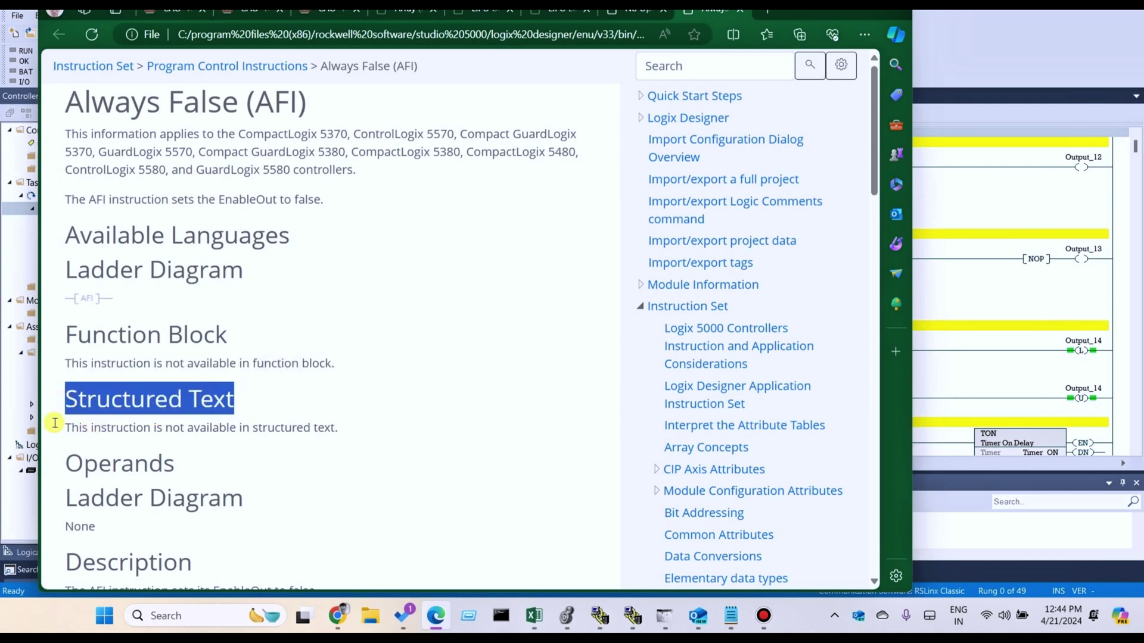
{"action": "left_click_drag", "start_coordinate": [70, 428], "coordinate": [348, 430]}
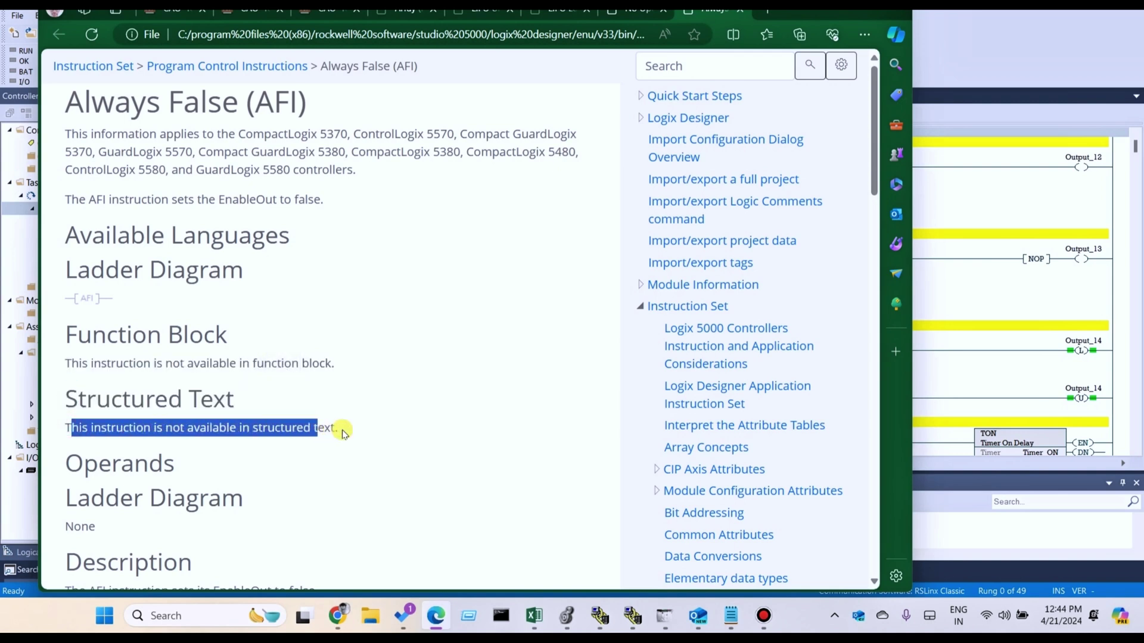
{"action": "left_click_drag", "start_coordinate": [67, 464], "coordinate": [165, 469]}
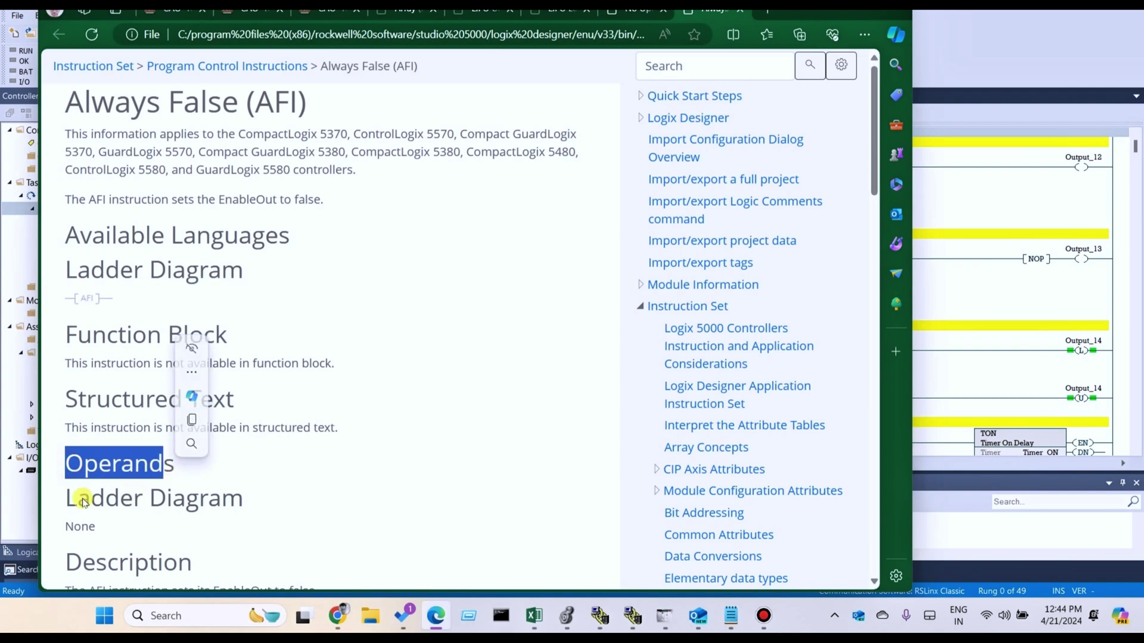
- Read the AFI description about EnableOut, then minimize Edge
{"action": "left_click_drag", "start_coordinate": [78, 498], "coordinate": [221, 497]}
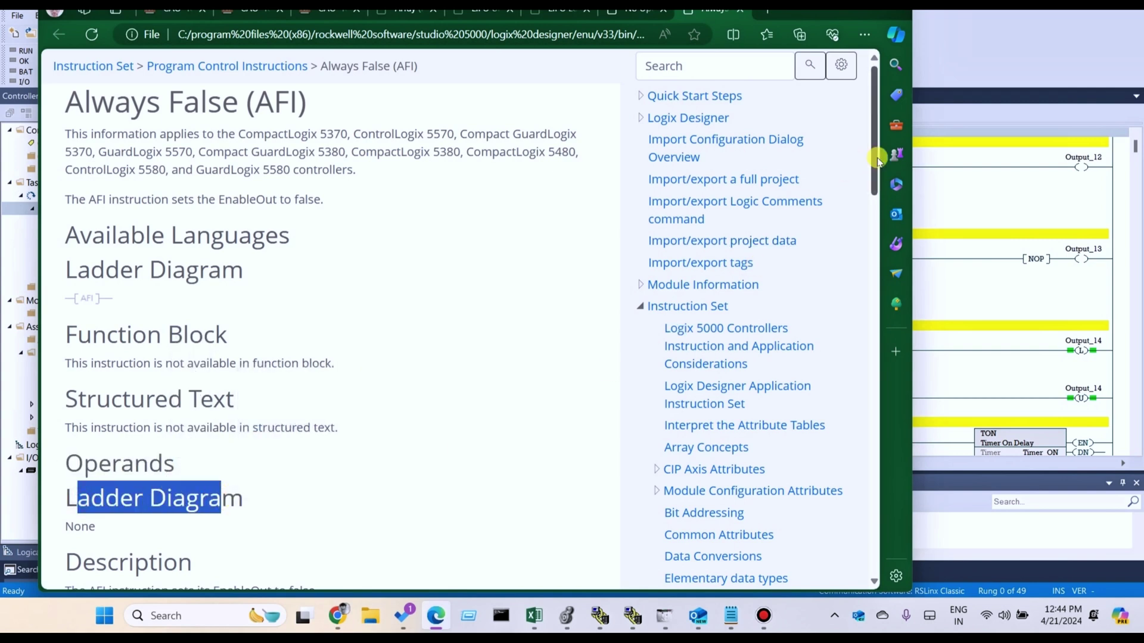
{"action": "left_click_drag", "start_coordinate": [873, 156], "coordinate": [873, 219]}
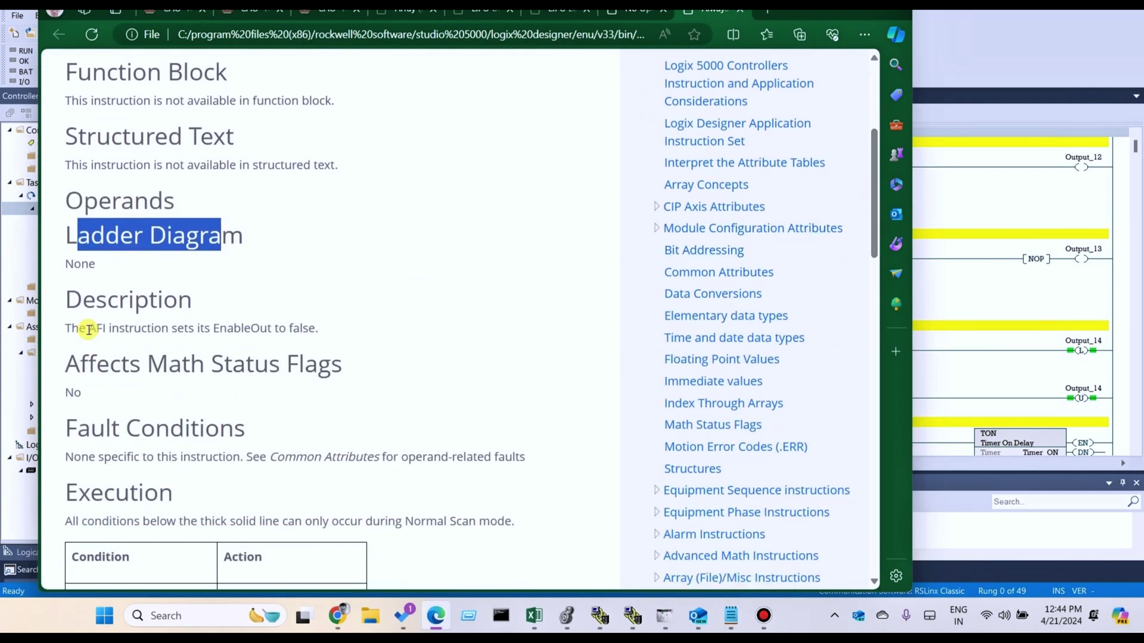
{"action": "mouse_move", "coordinate": [65, 328]}
{"action": "left_mouse_down"}
{"action": "mouse_move", "coordinate": [296, 328]}
{"action": "mouse_move", "coordinate": [329, 338]}
{"action": "left_mouse_up"}
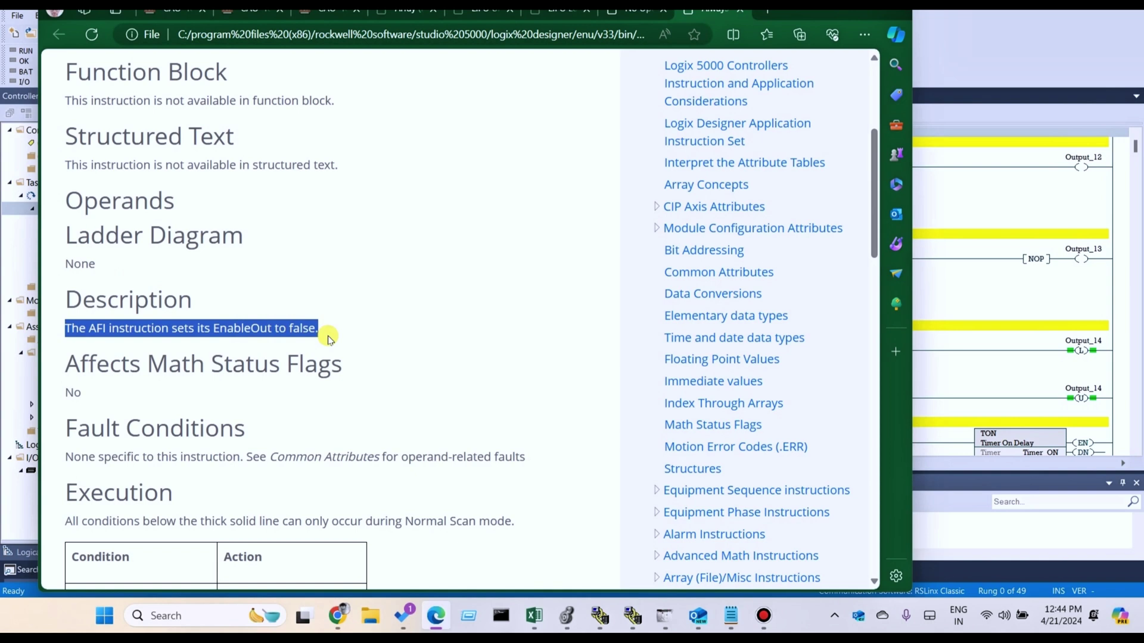
{"action": "left_click", "coordinate": [284, 343]}
{"action": "left_click_drag", "start_coordinate": [213, 329], "coordinate": [293, 329]}
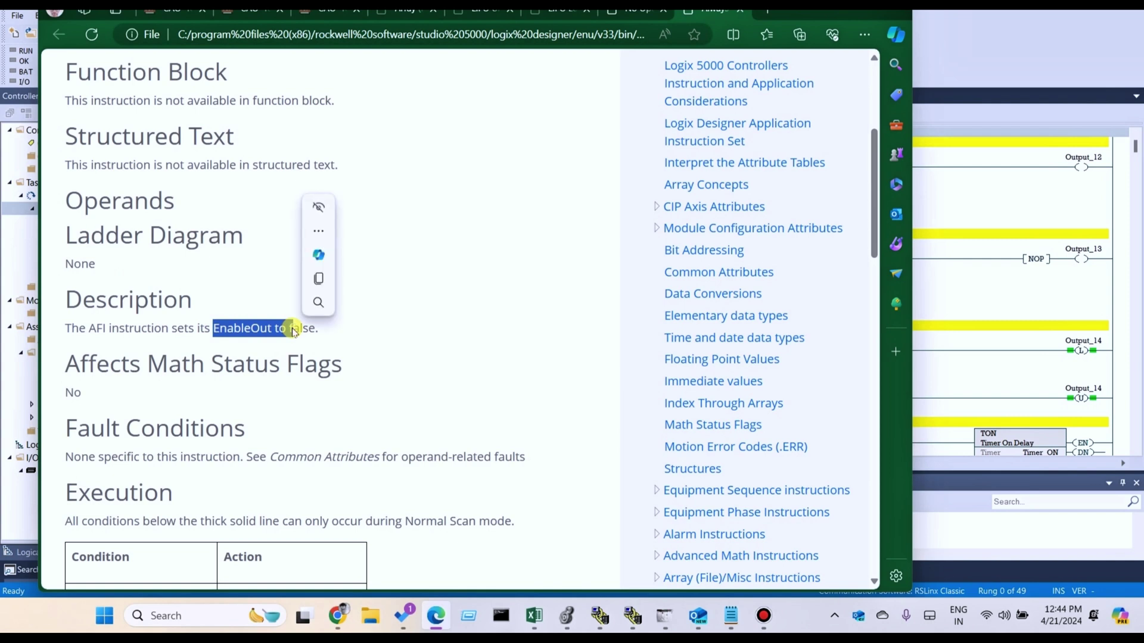
{"action": "left_click", "coordinate": [296, 347]}
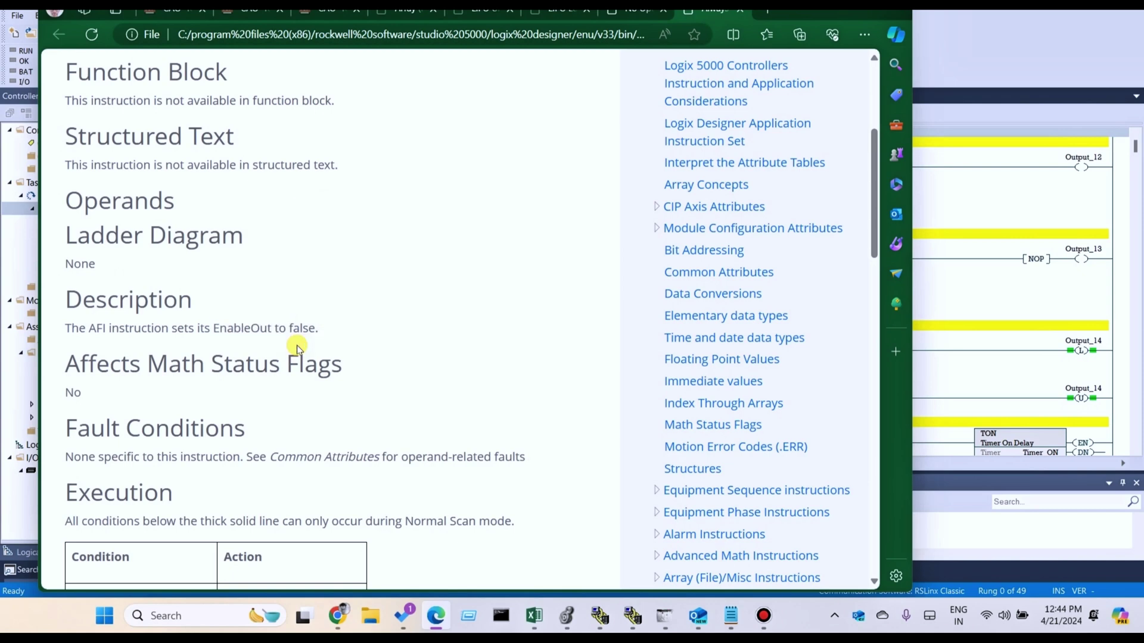
{"action": "scroll", "coordinate": [297, 346], "scroll_direction": "down", "scroll_amount": 10}
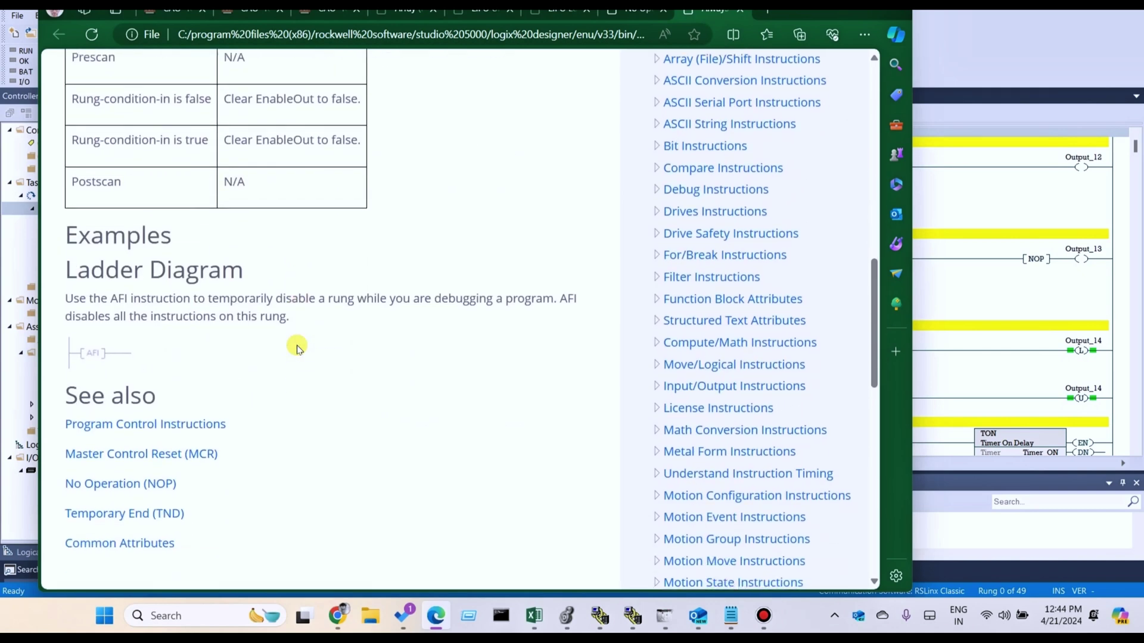
{"action": "scroll", "coordinate": [296, 346], "scroll_direction": "up", "scroll_amount": 10}
{"action": "scroll", "coordinate": [297, 346], "scroll_direction": "up", "scroll_amount": 5}
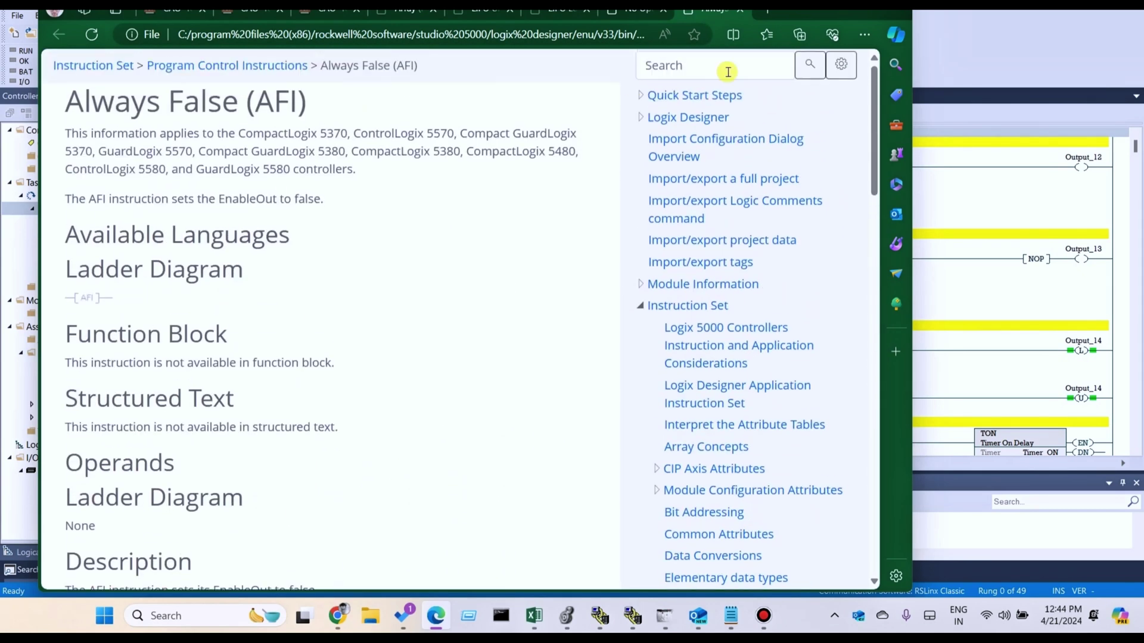
{"action": "left_click", "coordinate": [828, 18]}
- Show the Youtube_Script notes and highlight the rung-bypass example ending 'Use The AFI'
{"action": "mouse_move", "coordinate": [731, 616]}
{"action": "left_click", "coordinate": [729, 568]}
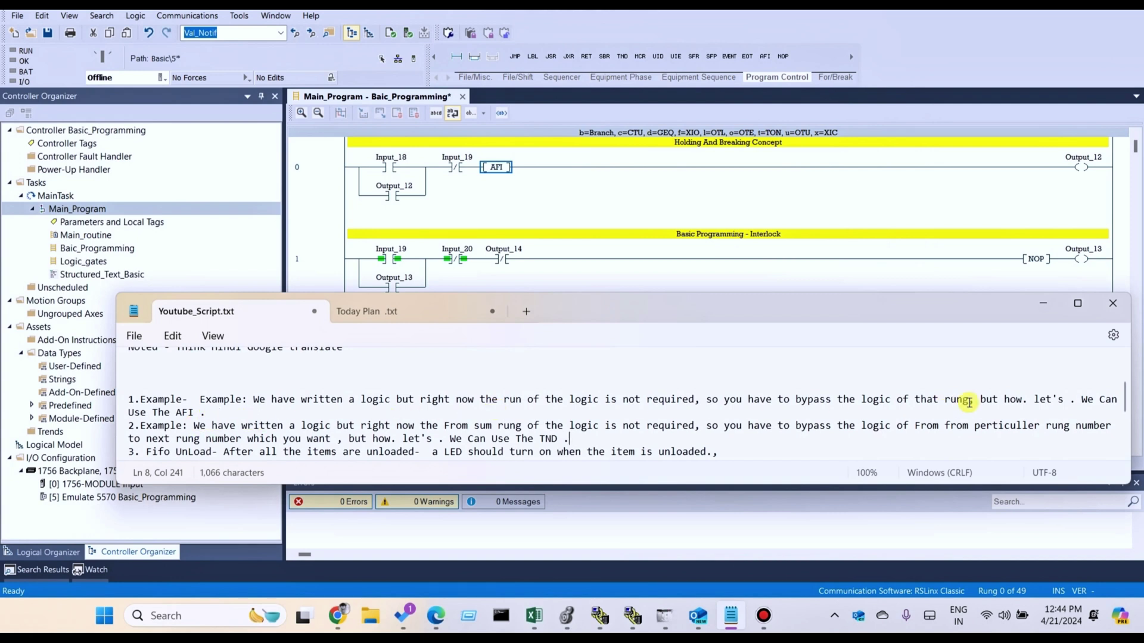
{"action": "scroll", "coordinate": [1128, 404], "scroll_direction": "down", "scroll_amount": 1}
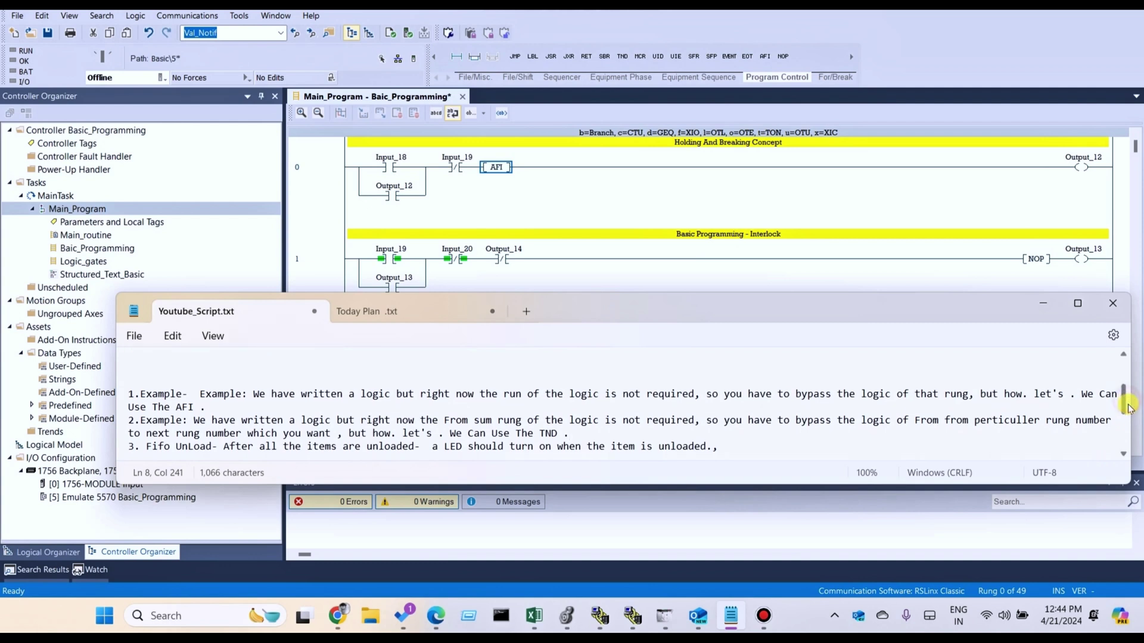
{"action": "left_click", "coordinate": [275, 401]}
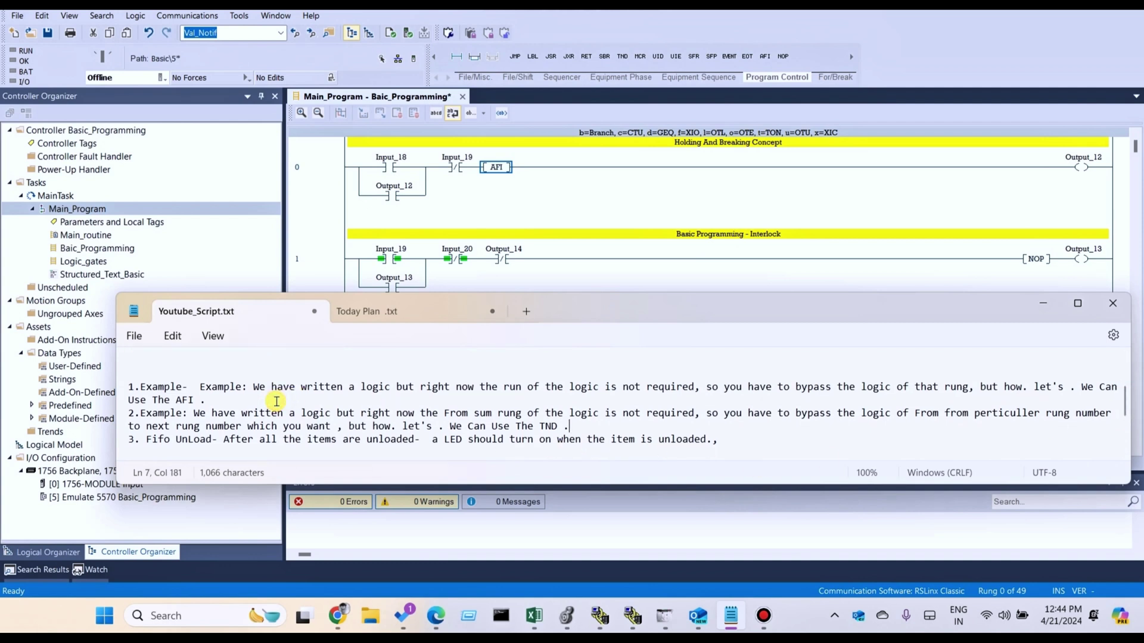
{"action": "mouse_move", "coordinate": [200, 386]}
{"action": "left_mouse_down"}
{"action": "mouse_move", "coordinate": [766, 400]}
{"action": "mouse_move", "coordinate": [831, 387]}
{"action": "mouse_move", "coordinate": [1117, 392]}
{"action": "mouse_move", "coordinate": [132, 400]}
{"action": "left_mouse_up"}
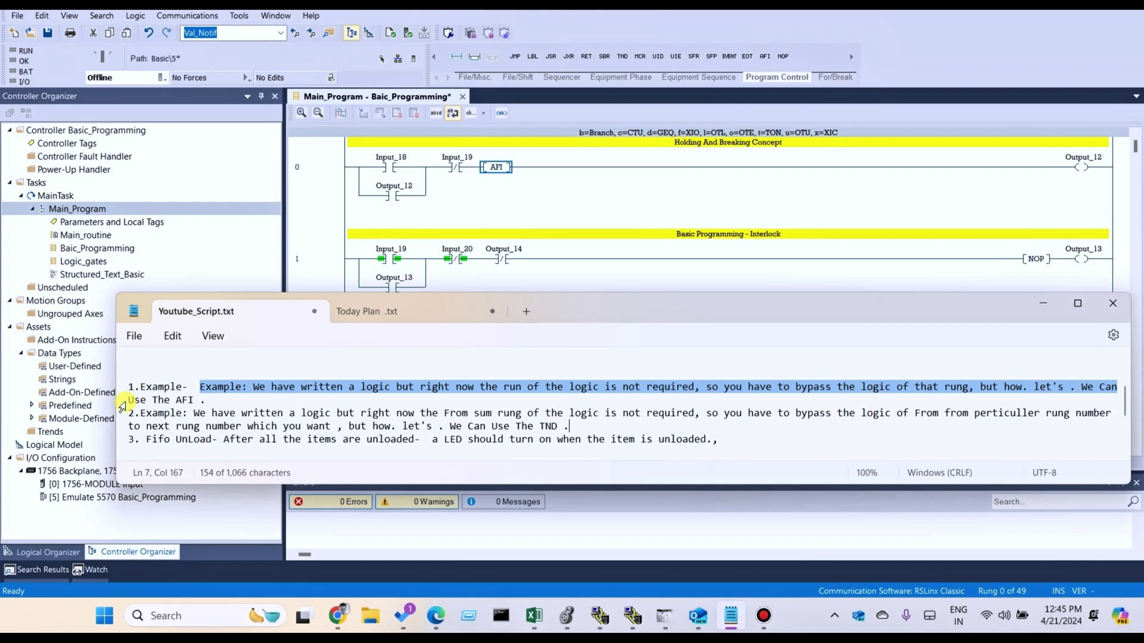
{"action": "left_click_drag", "start_coordinate": [206, 400], "coordinate": [128, 400]}
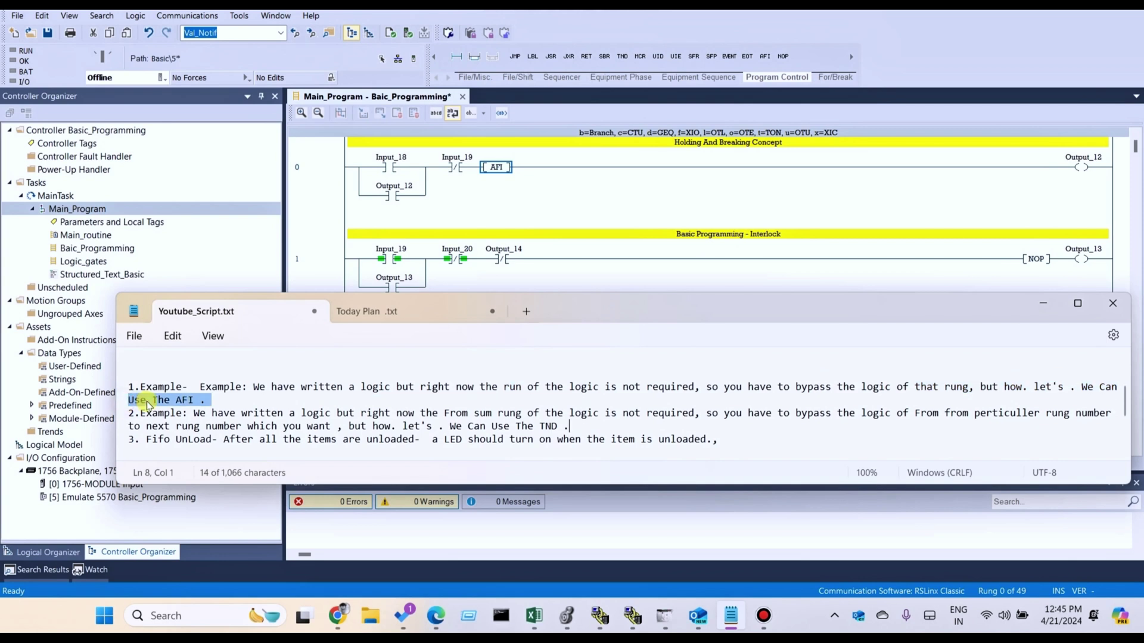
- Minimize Notepad and inspect rung 0's Output_12 branch contact, coil and Input_18 contact
{"action": "left_click", "coordinate": [1043, 305]}
{"action": "left_click", "coordinate": [316, 196]}
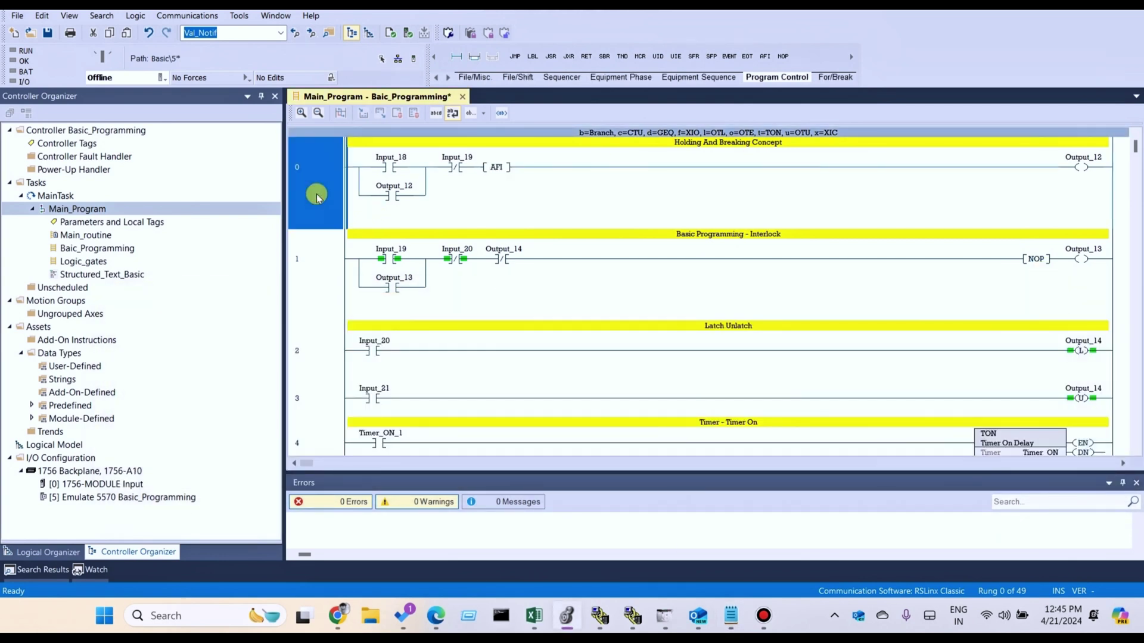
{"action": "left_click", "coordinate": [393, 188]}
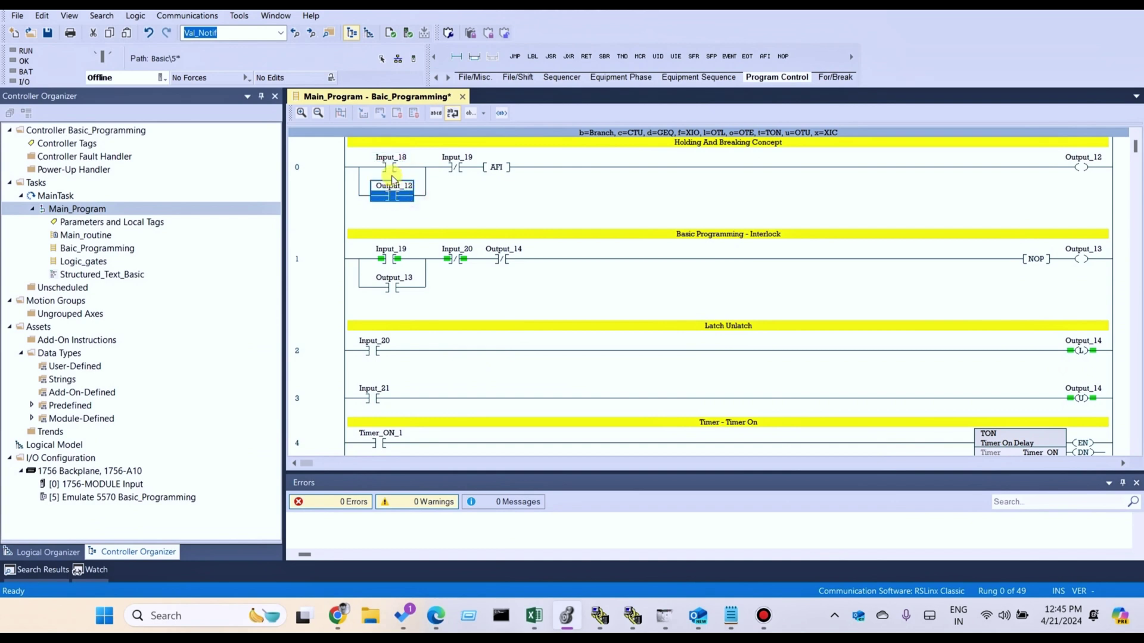
{"action": "mouse_move", "coordinate": [396, 168]}
{"action": "left_mouse_down"}
{"action": "mouse_move", "coordinate": [410, 194]}
{"action": "mouse_move", "coordinate": [691, 146]}
{"action": "left_mouse_up"}
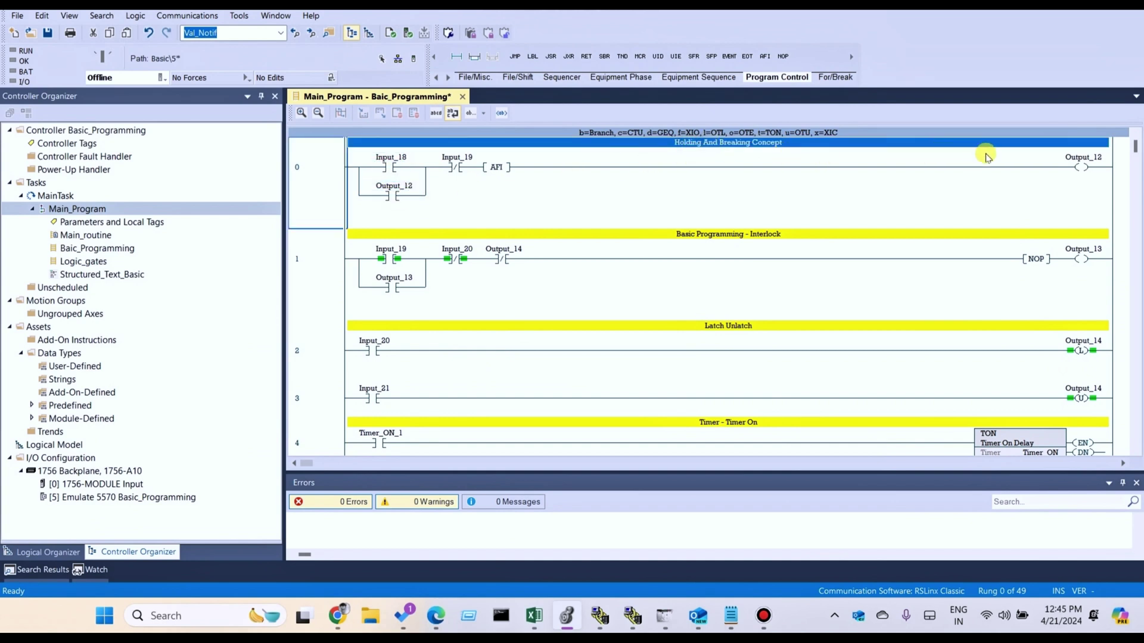
{"action": "left_click", "coordinate": [1069, 172]}
{"action": "left_click", "coordinate": [395, 168]}
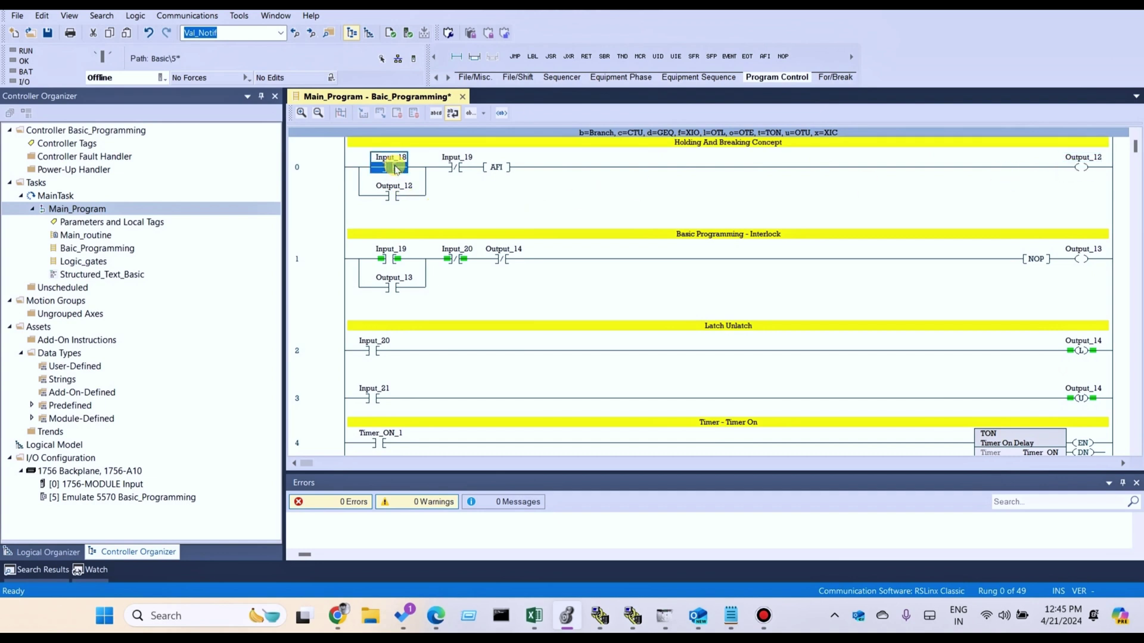
{"action": "left_click", "coordinate": [334, 196]}
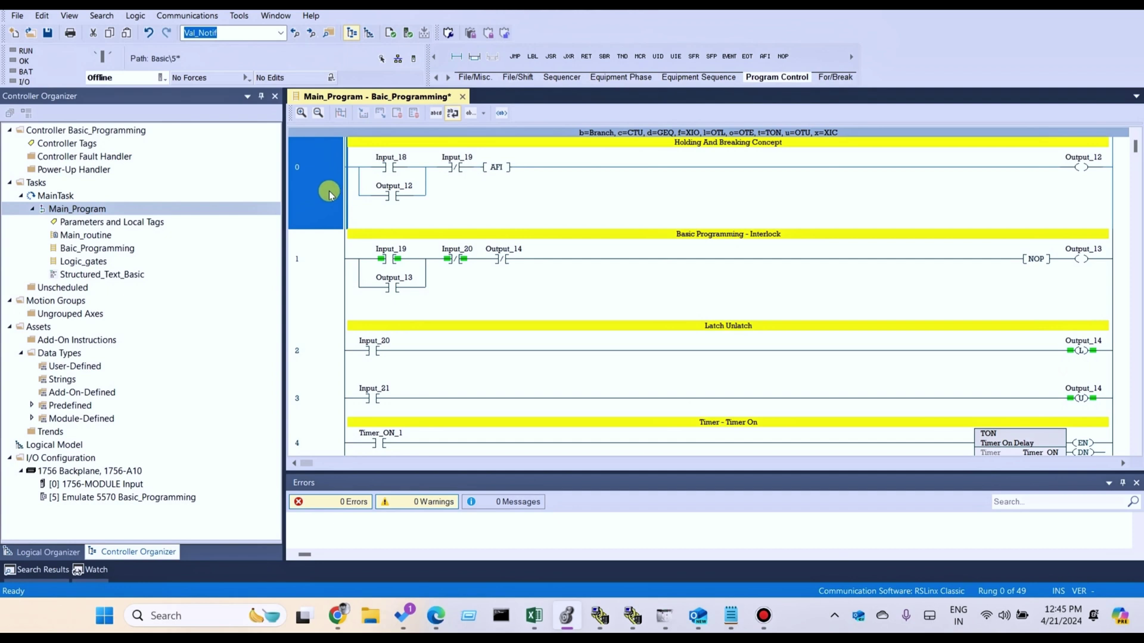
- Click through Input_18, Input_19, the AFI and the Output_12 coil on rung 0
{"action": "left_click", "coordinate": [389, 160]}
{"action": "left_click", "coordinate": [387, 203]}
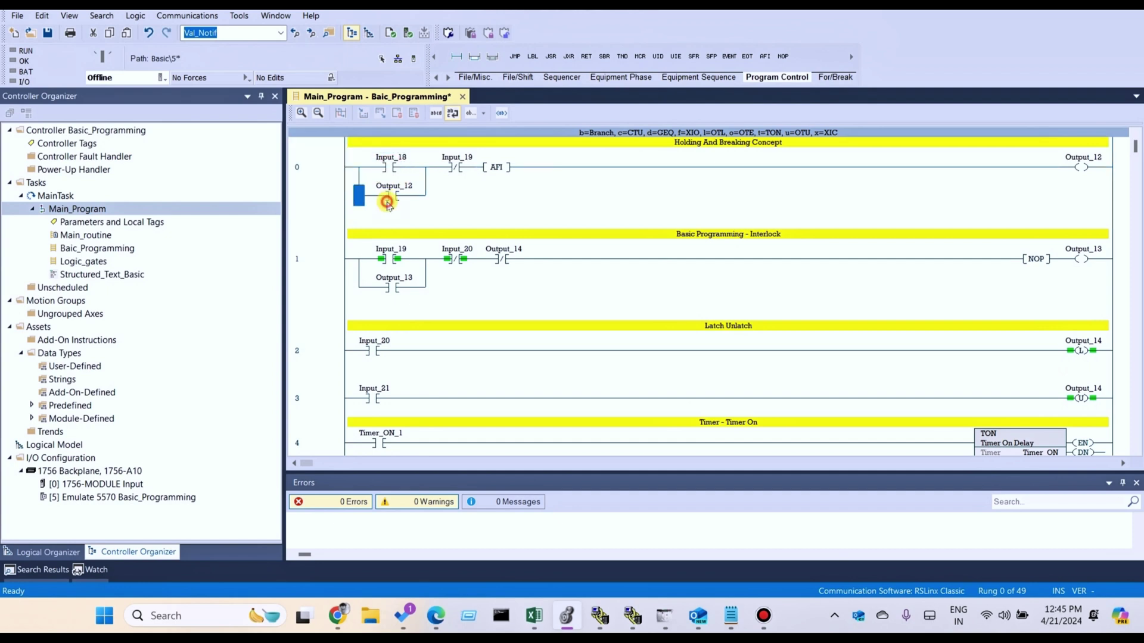
{"action": "left_click", "coordinate": [388, 159]}
{"action": "left_click", "coordinate": [387, 200]}
{"action": "left_click", "coordinate": [388, 160]}
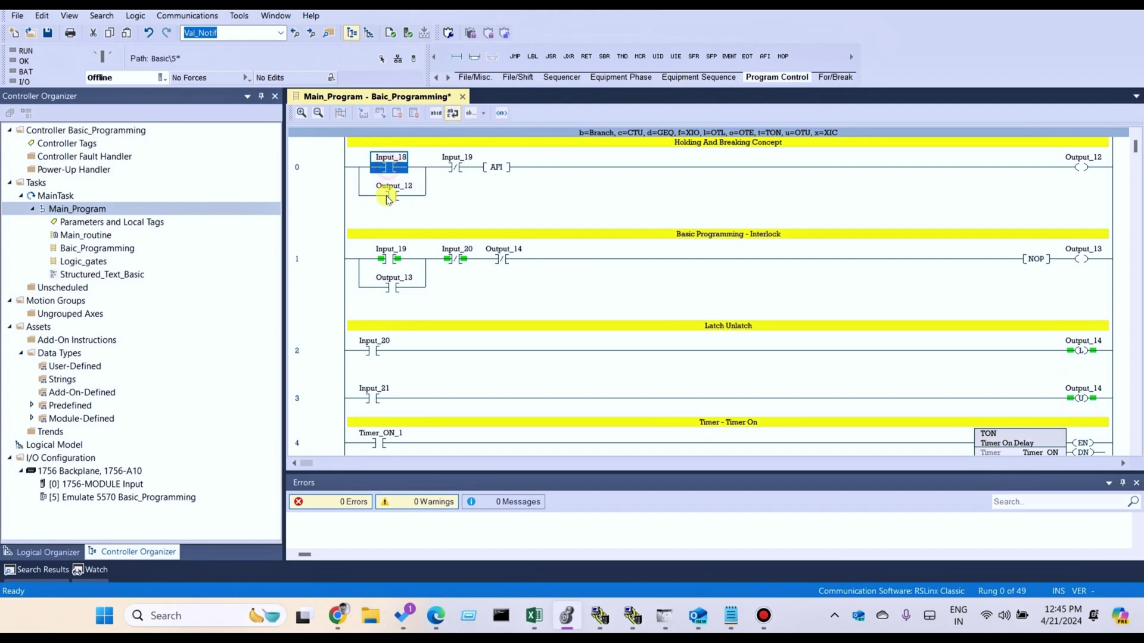
{"action": "left_click", "coordinate": [387, 200]}
{"action": "left_click", "coordinate": [389, 160]}
{"action": "left_click", "coordinate": [456, 167]}
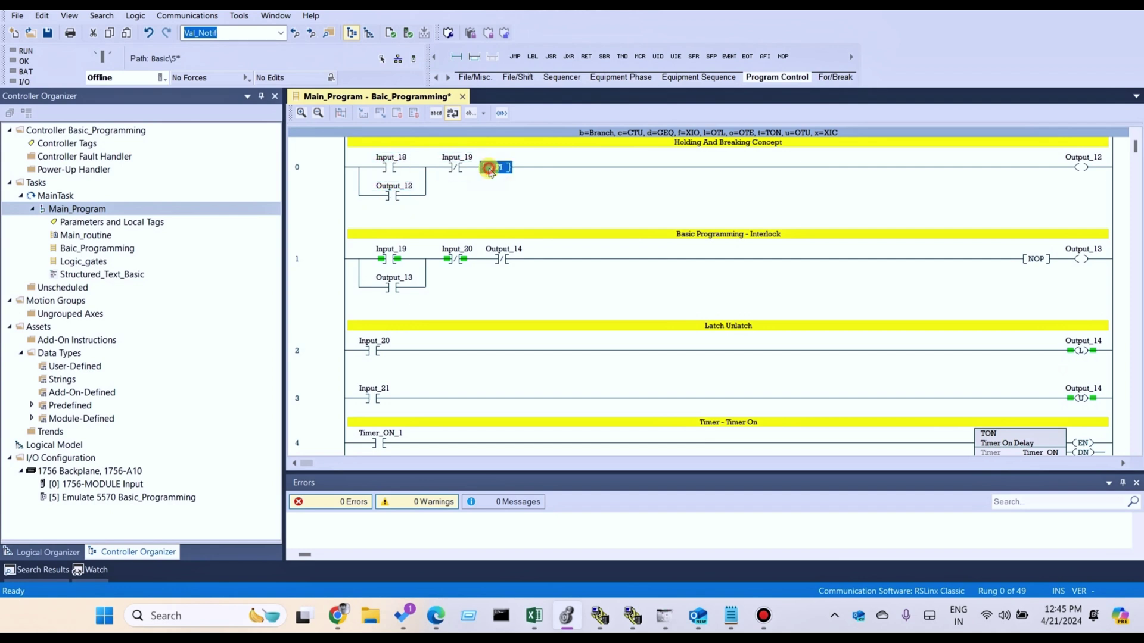
{"action": "left_click", "coordinate": [1083, 168]}
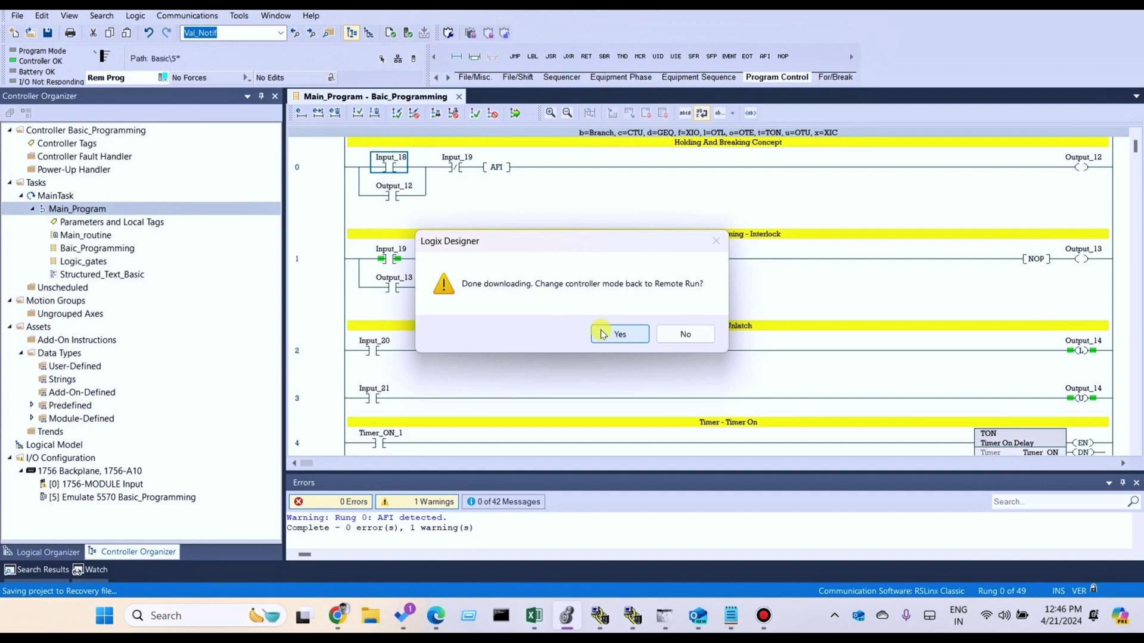
- Return the controller to run mode and toggle the Input_18 and Input_19 bits
{"action": "left_click", "coordinate": [602, 334]}
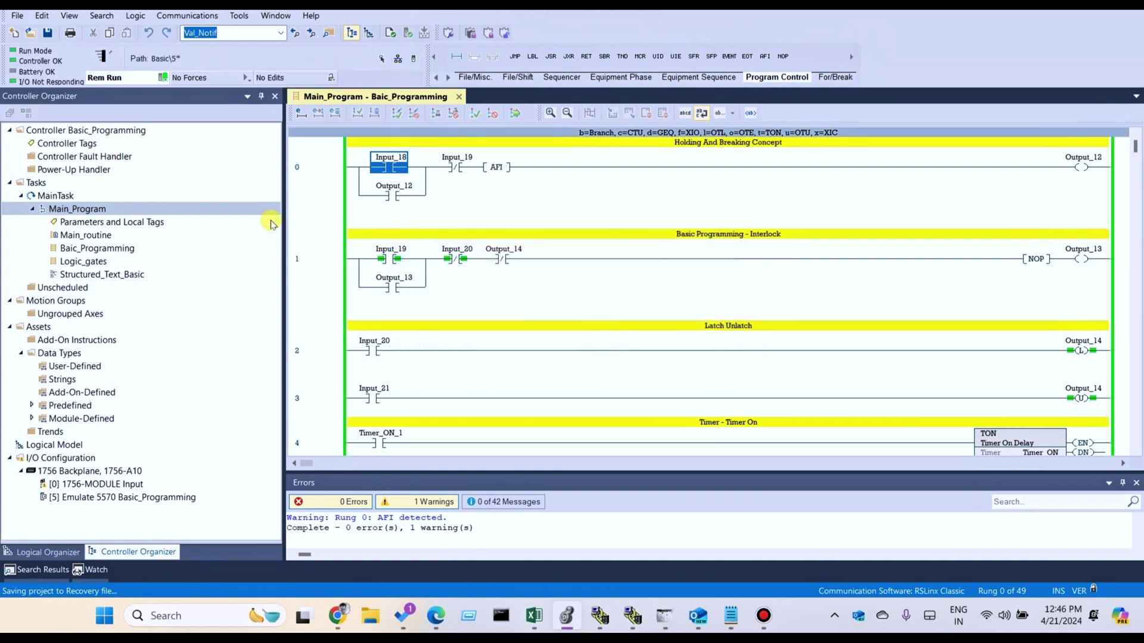
{"action": "right_click", "coordinate": [377, 169]}
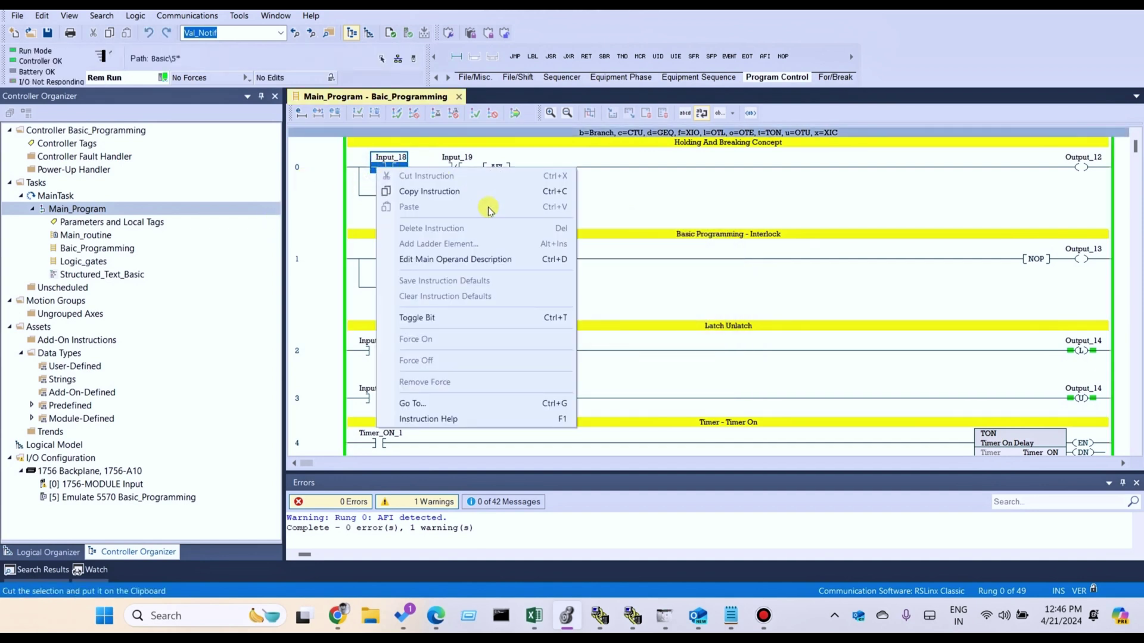
{"action": "left_click", "coordinate": [420, 319]}
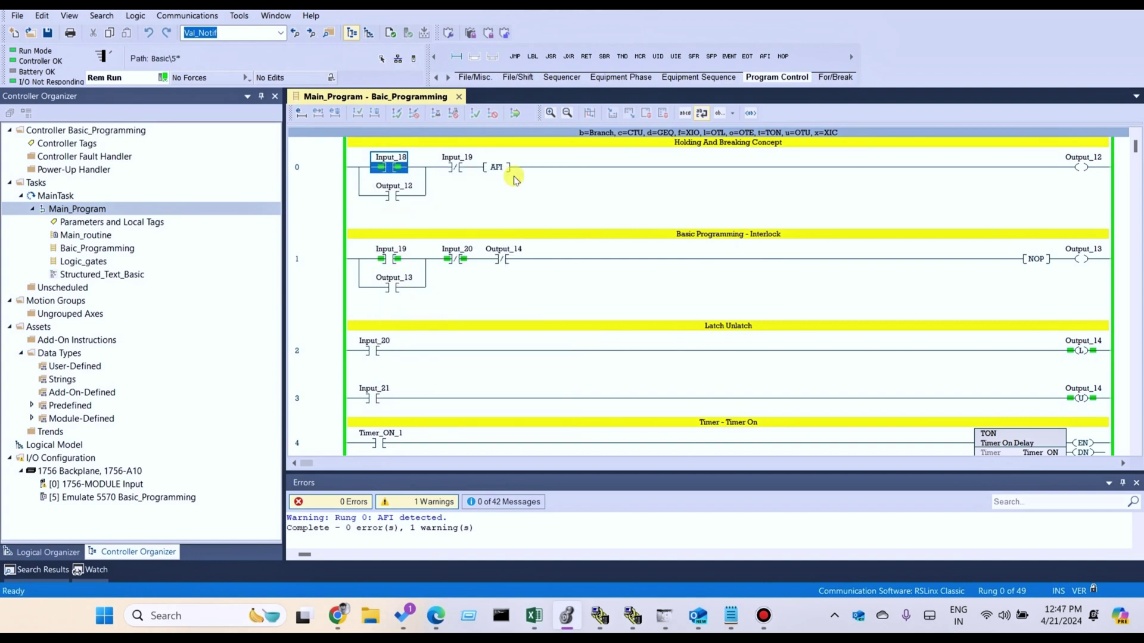
{"action": "left_click", "coordinate": [456, 167]}
{"action": "right_click", "coordinate": [458, 170]}
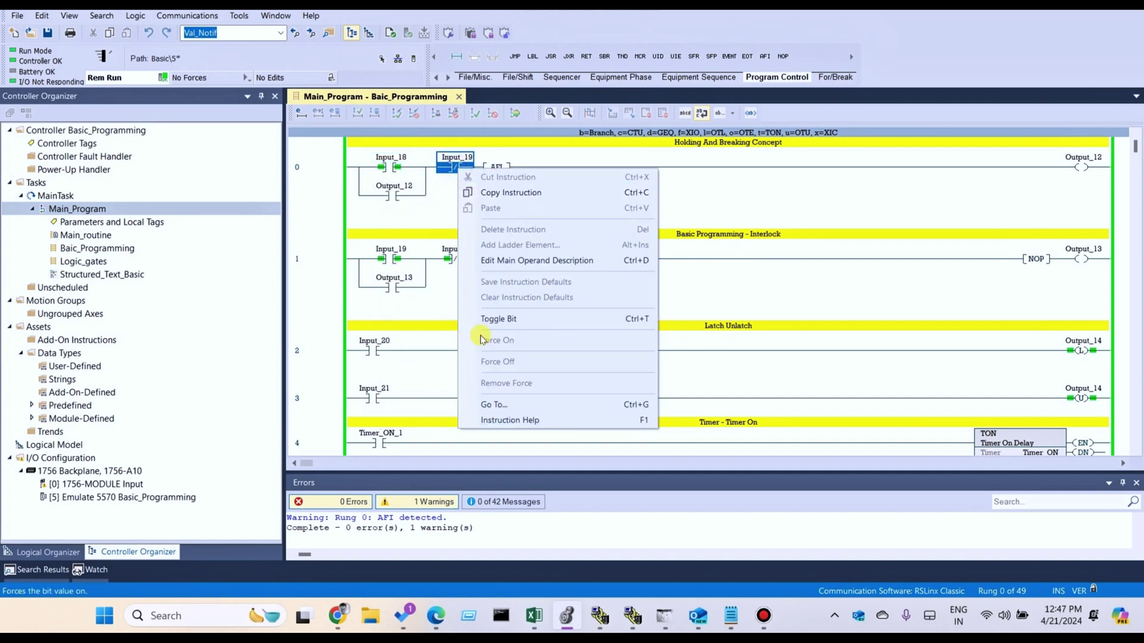
{"action": "left_click", "coordinate": [486, 322]}
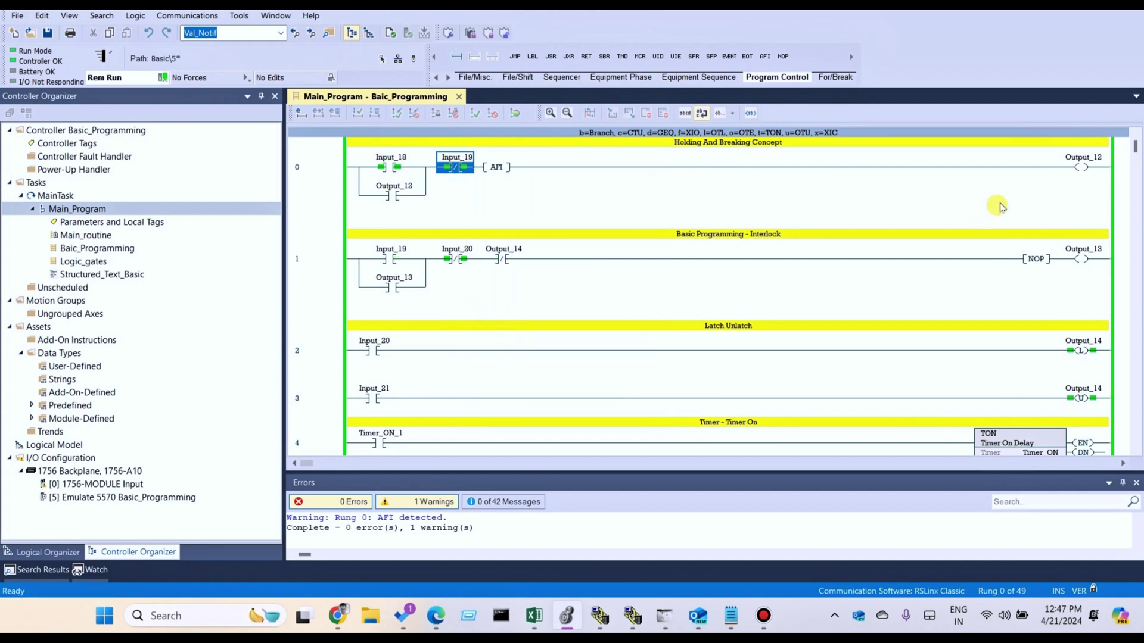
- Check Input_18, Input_19 and the Output_12 coil, confirming the AFI keeps Output_12 off
{"action": "left_click", "coordinate": [1081, 166]}
{"action": "left_click", "coordinate": [392, 169]}
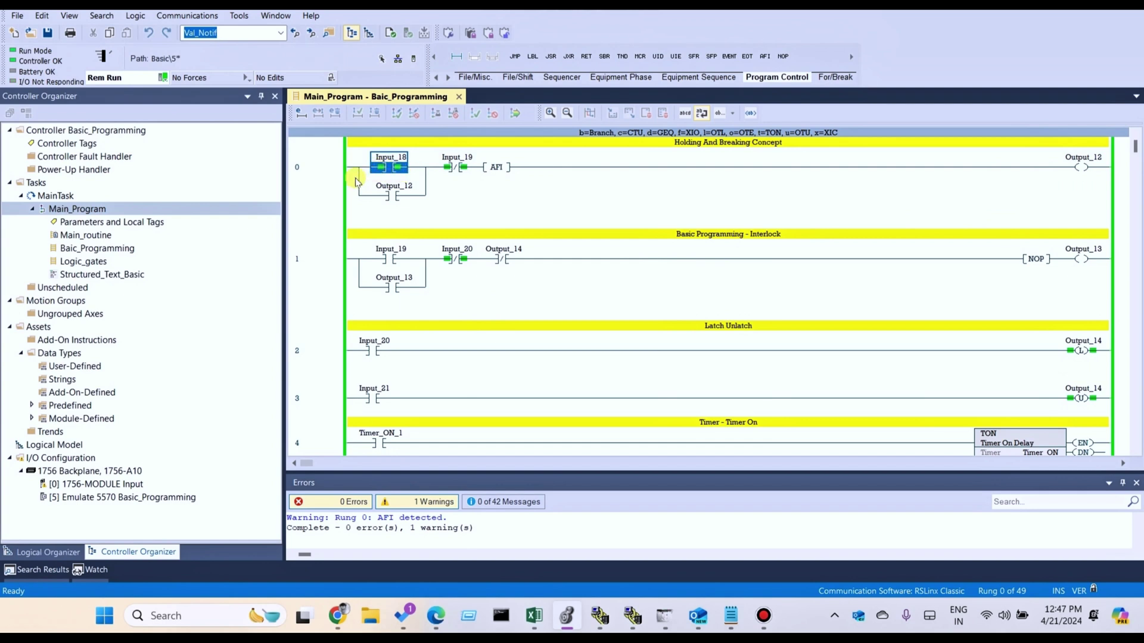
{"action": "left_click", "coordinate": [325, 174]}
{"action": "left_click", "coordinate": [384, 172]}
{"action": "left_click", "coordinate": [1077, 169]}
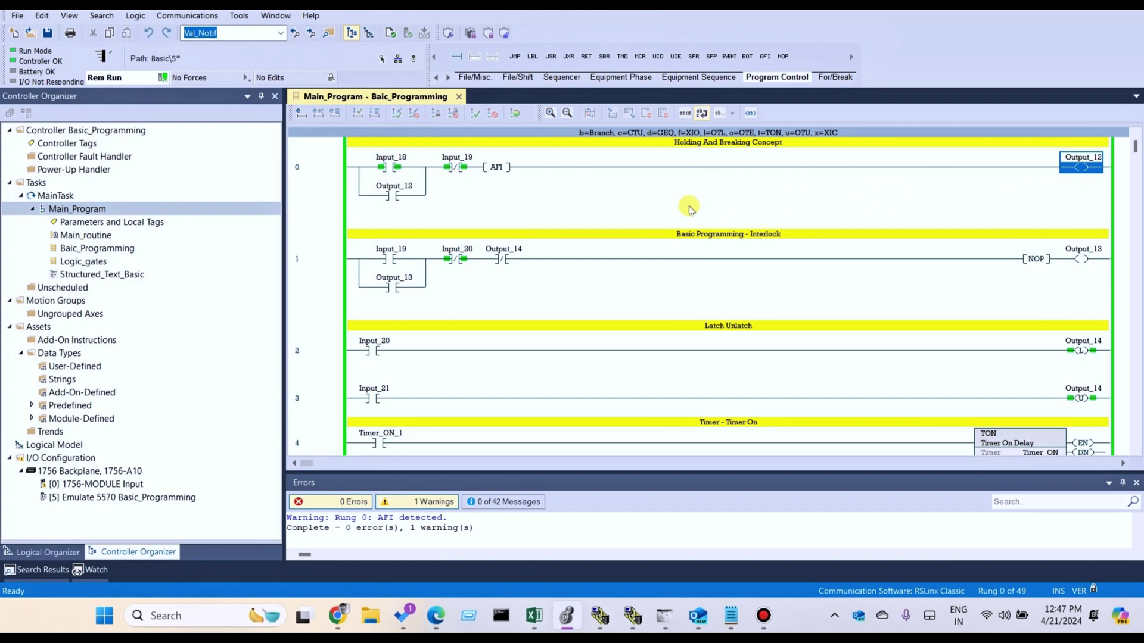
{"action": "left_click", "coordinate": [390, 167]}
{"action": "left_click", "coordinate": [458, 169]}
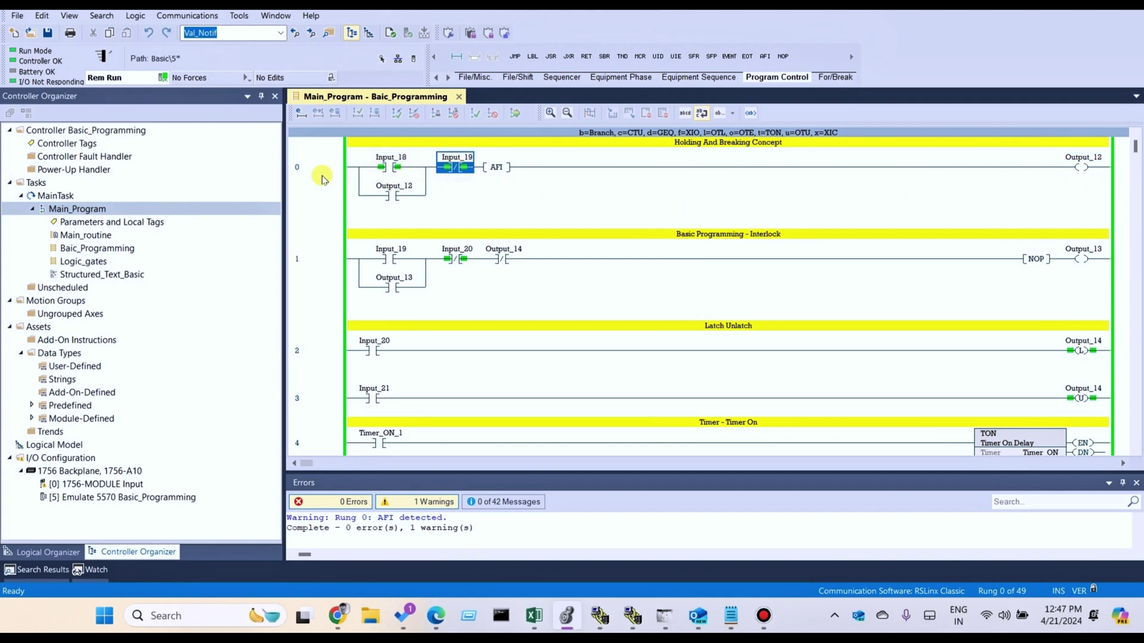
{"action": "left_click", "coordinate": [312, 173]}
{"action": "left_click", "coordinate": [386, 169]}
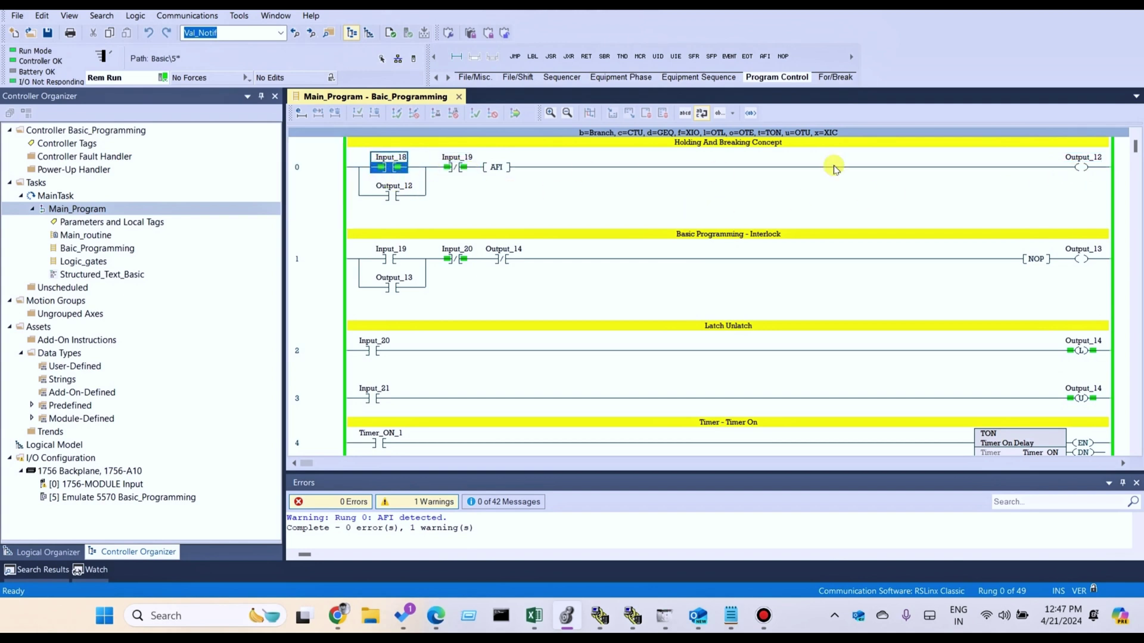
{"action": "left_click", "coordinate": [1077, 168]}
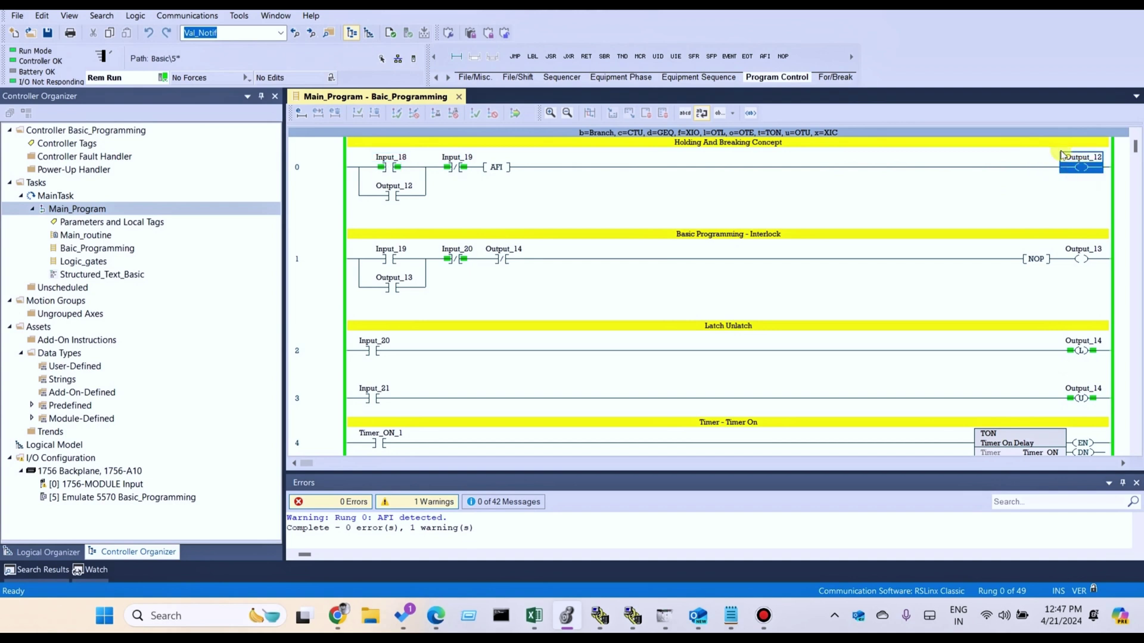
- Start an online edit of rung 0 and cut the AFI instruction from it
{"action": "double_click", "coordinate": [341, 174]}
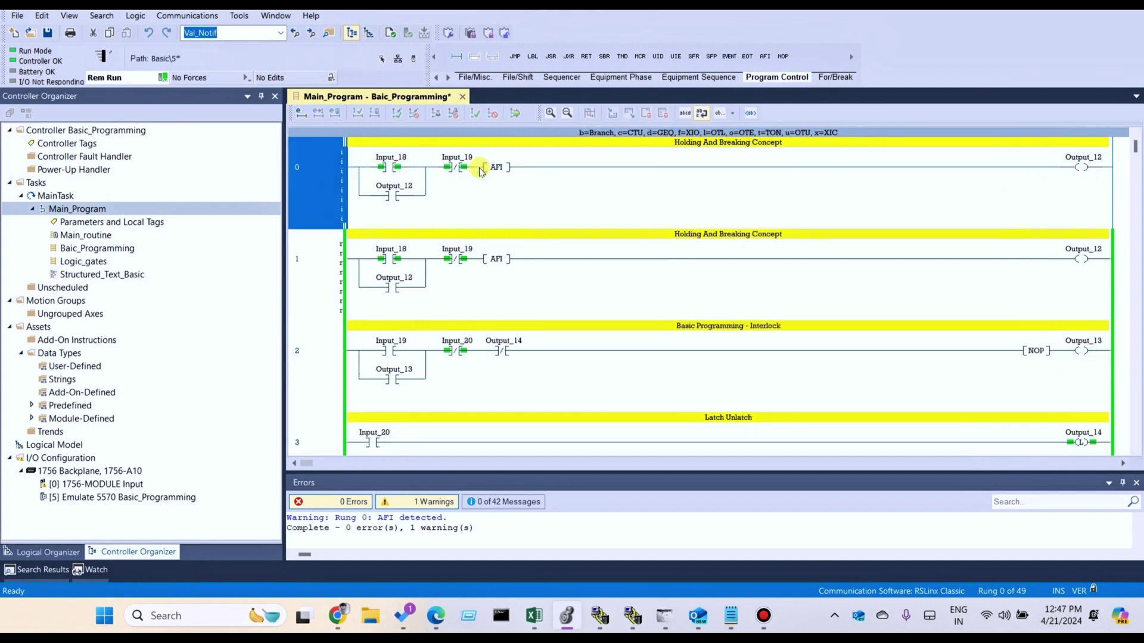
{"action": "left_click", "coordinate": [505, 169]}
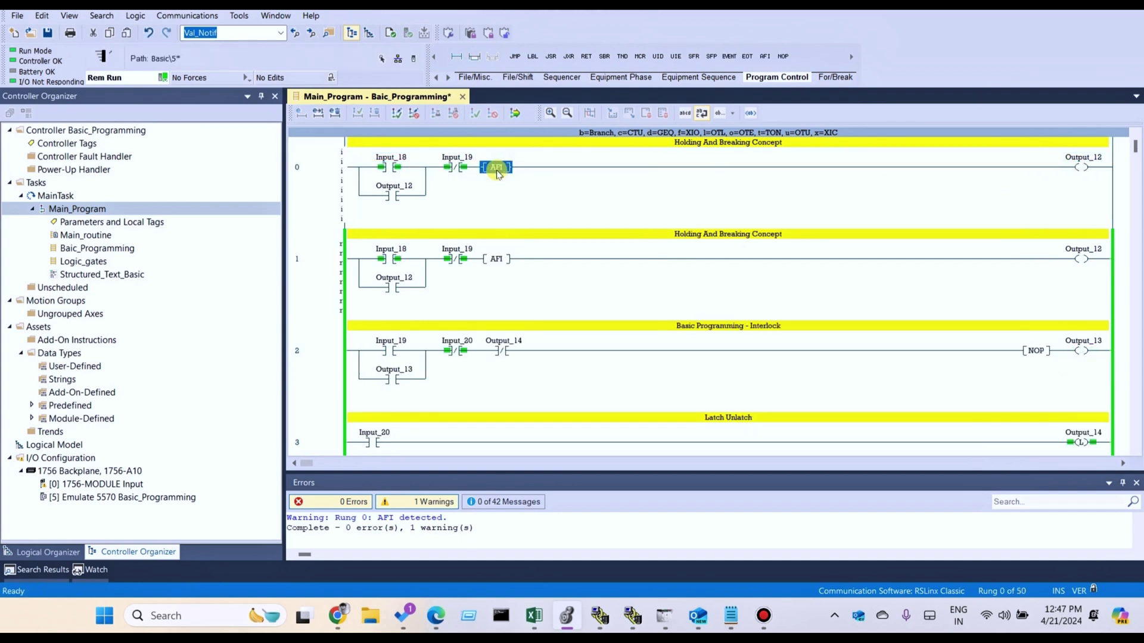
{"action": "right_click", "coordinate": [498, 172]}
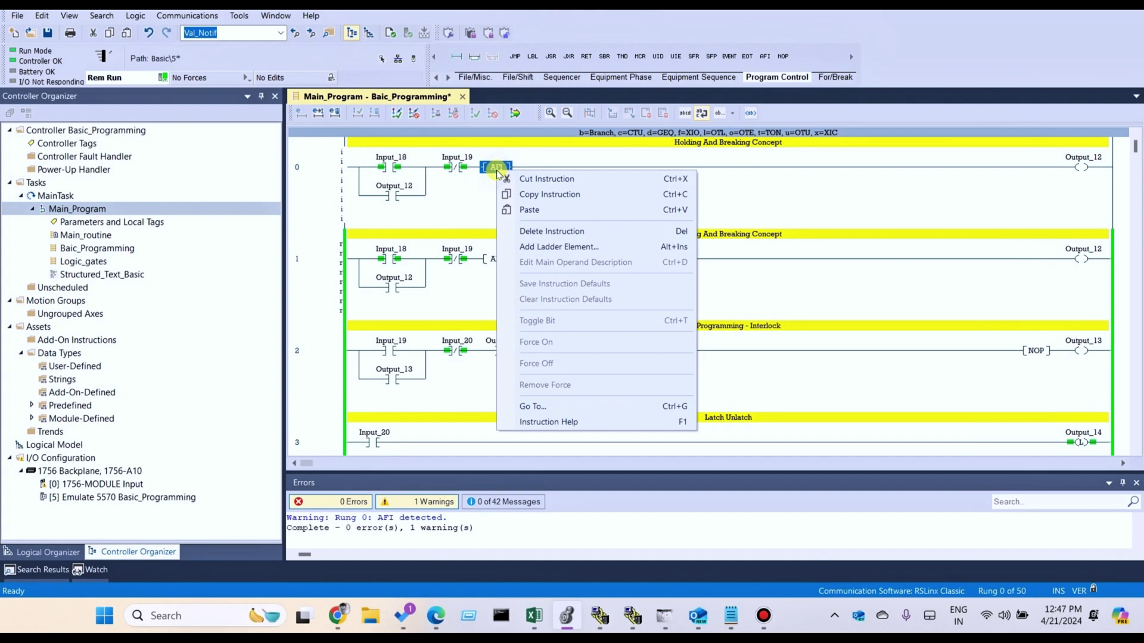
{"action": "left_click", "coordinate": [527, 180]}
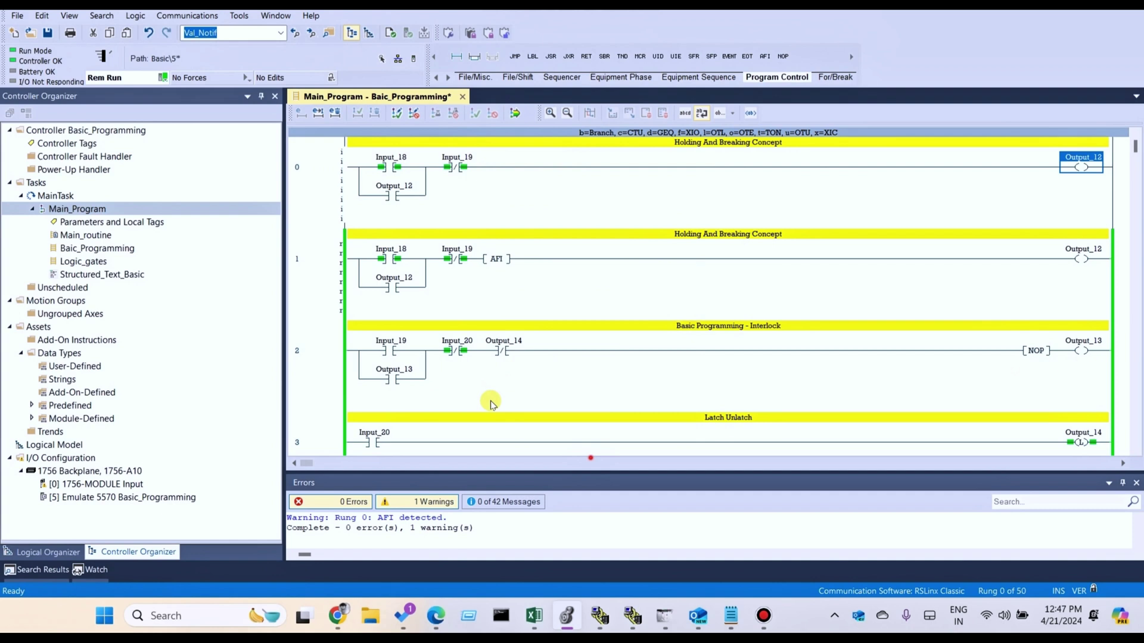
- Accept the pending rung 0 edits, confirming with Yes
{"action": "left_click", "coordinate": [490, 130]}
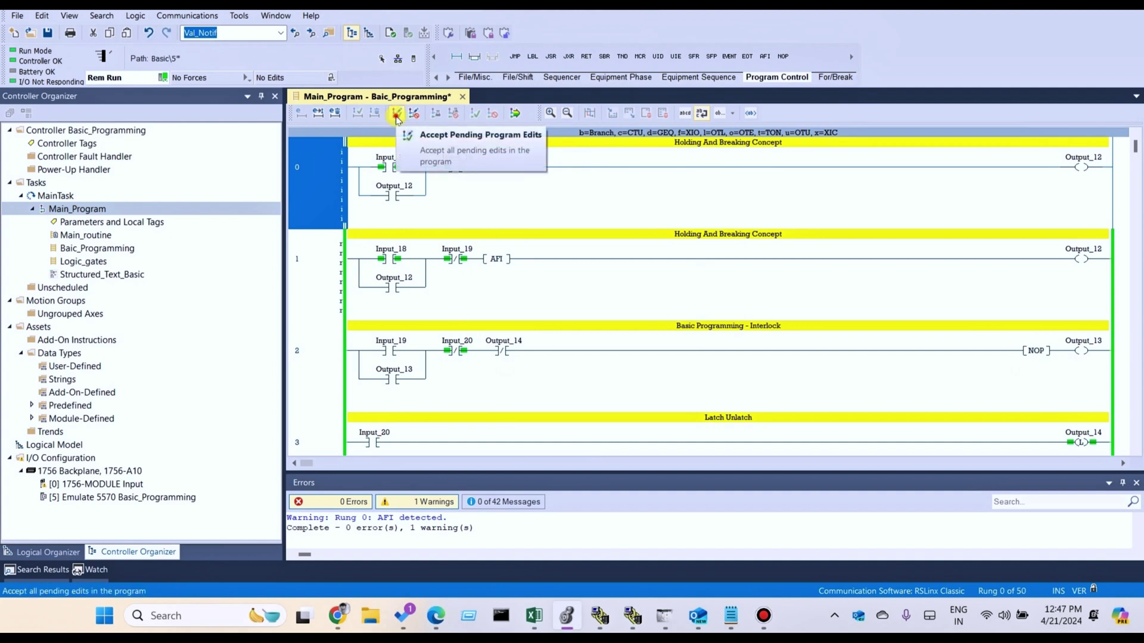
{"action": "left_click", "coordinate": [396, 117]}
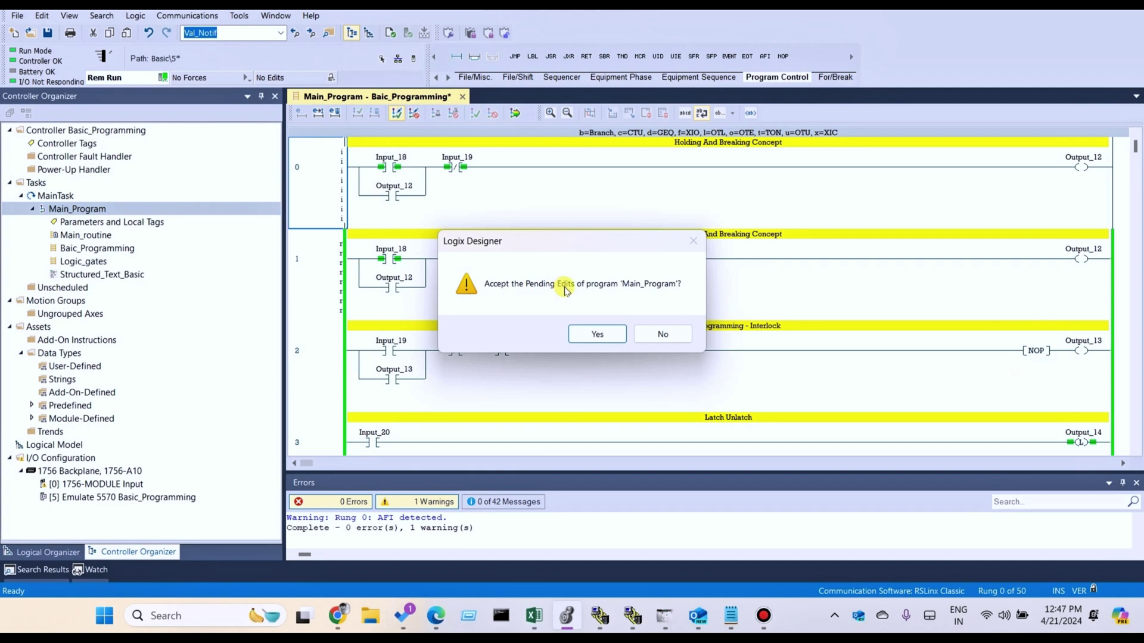
{"action": "left_click", "coordinate": [613, 338]}
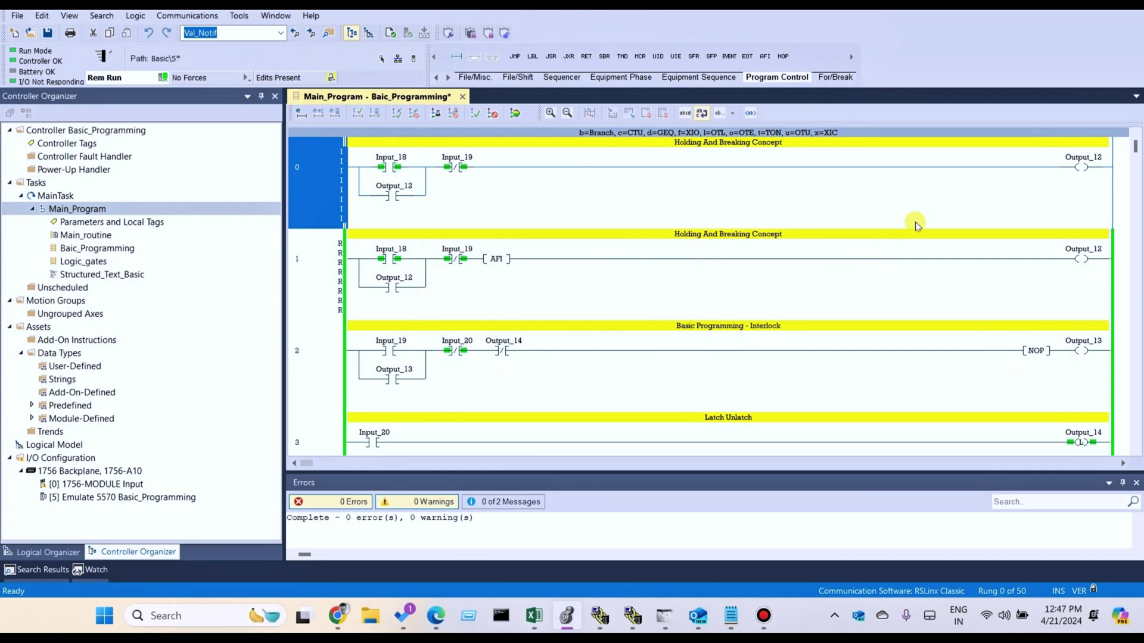
- Finalize all program edits and verify the Output_12 coil is now energized
{"action": "left_click", "coordinate": [516, 114]}
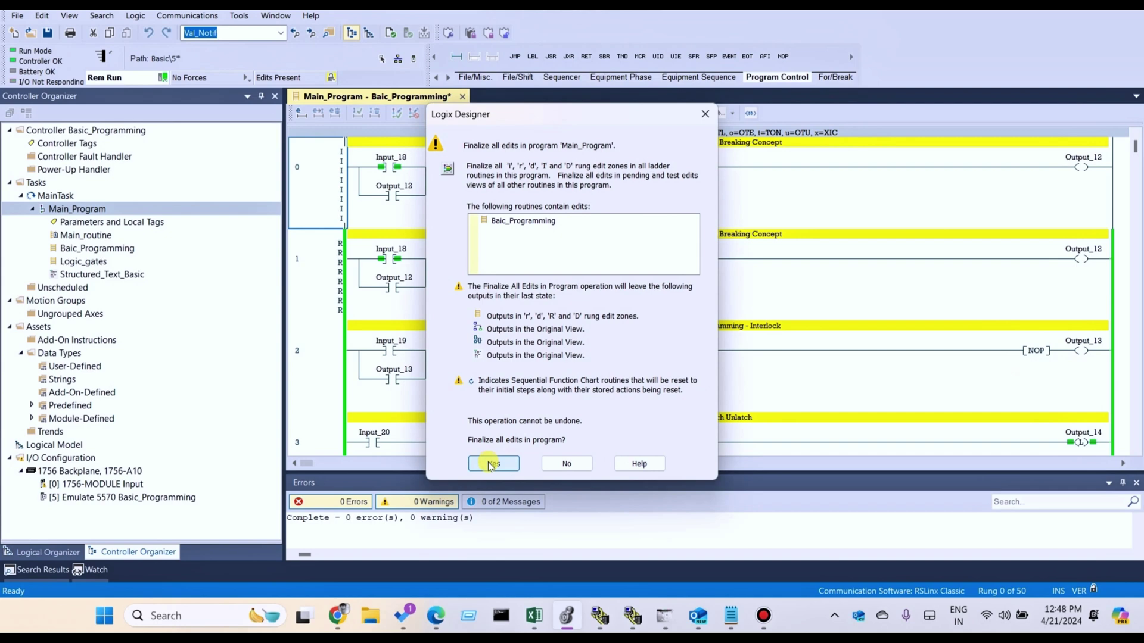
{"action": "left_click", "coordinate": [492, 464]}
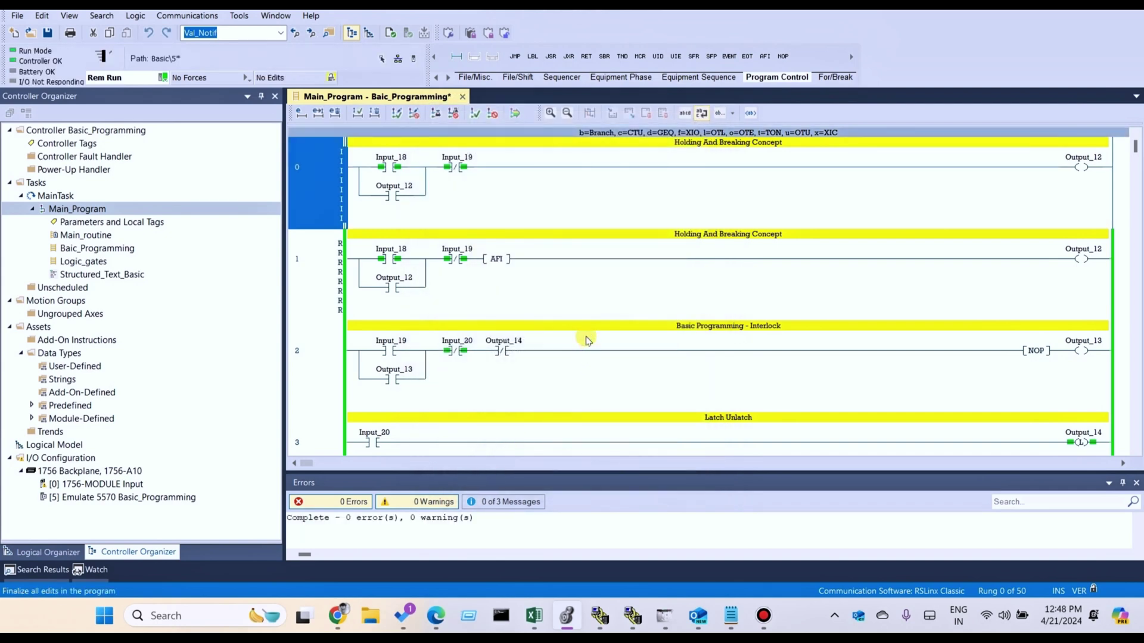
{"action": "left_click", "coordinate": [1072, 166]}
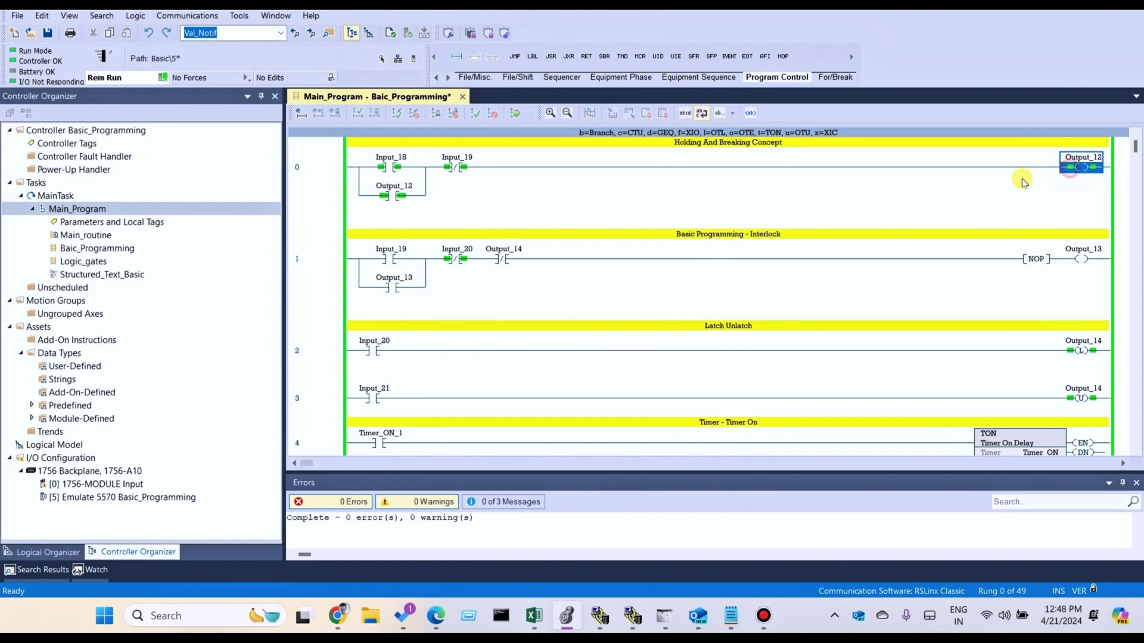
{"action": "left_click", "coordinate": [387, 165]}
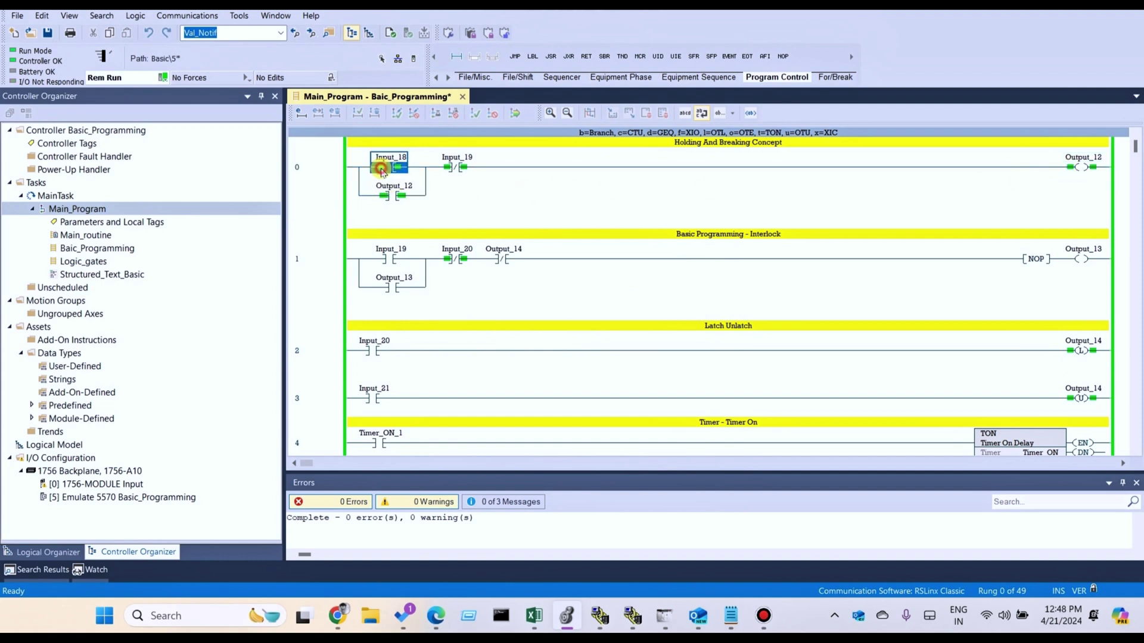
- Copy rung 0 into a new online edit and check its Output_12 coil and Input_18 contact
{"action": "left_click", "coordinate": [331, 186]}
{"action": "key", "text": "ctrl+c"}
{"action": "key", "text": "ctrl+v"}
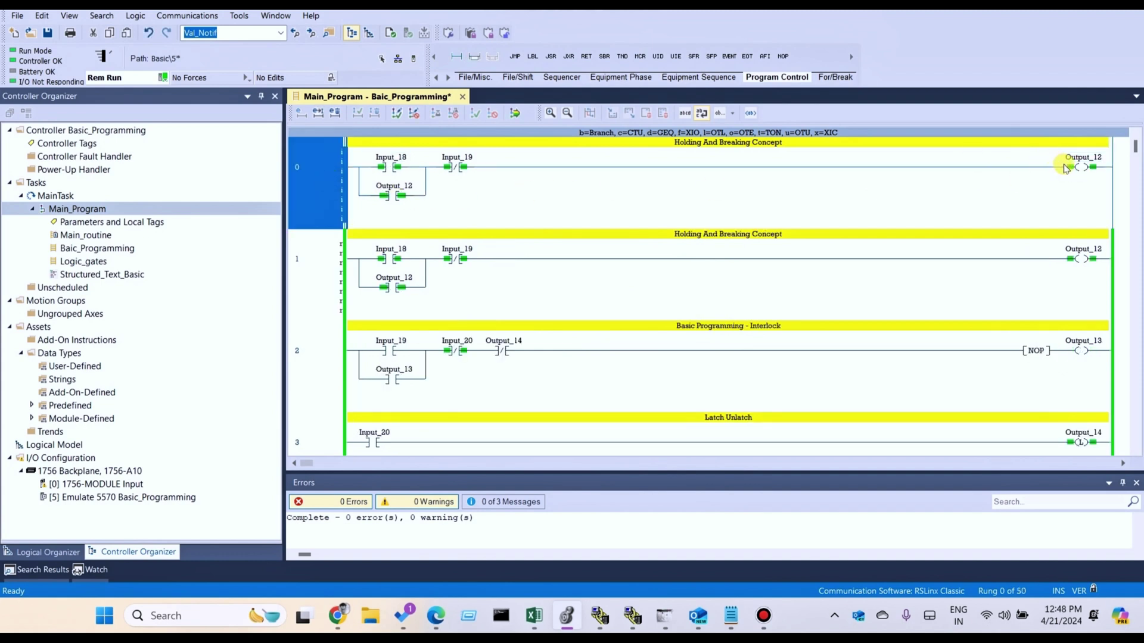
{"action": "left_click", "coordinate": [1066, 168]}
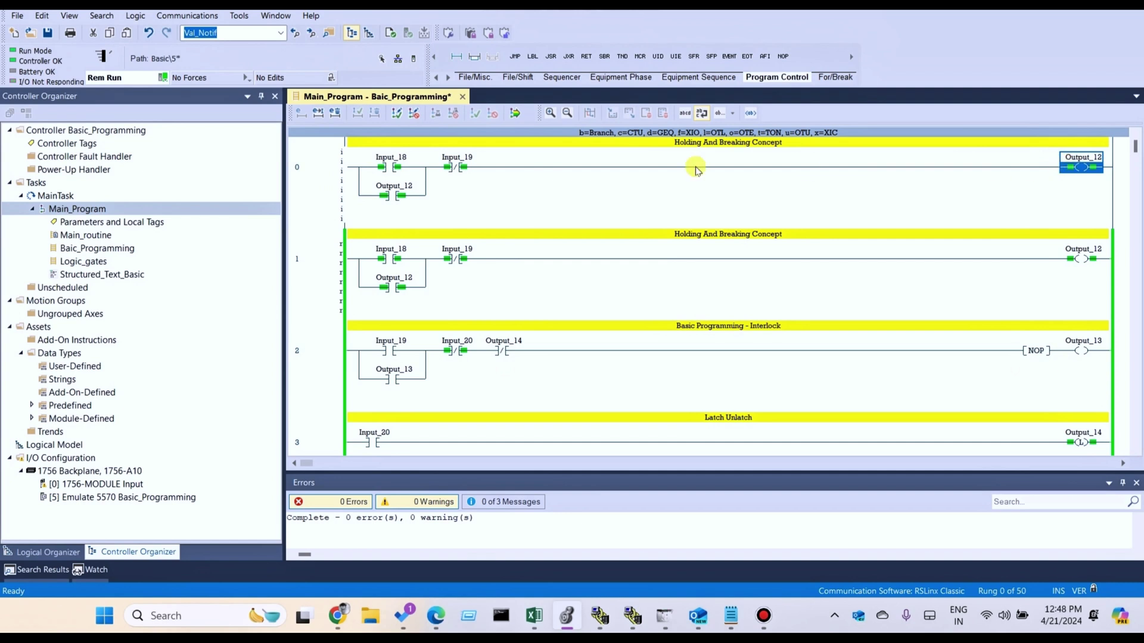
{"action": "left_click", "coordinate": [396, 170]}
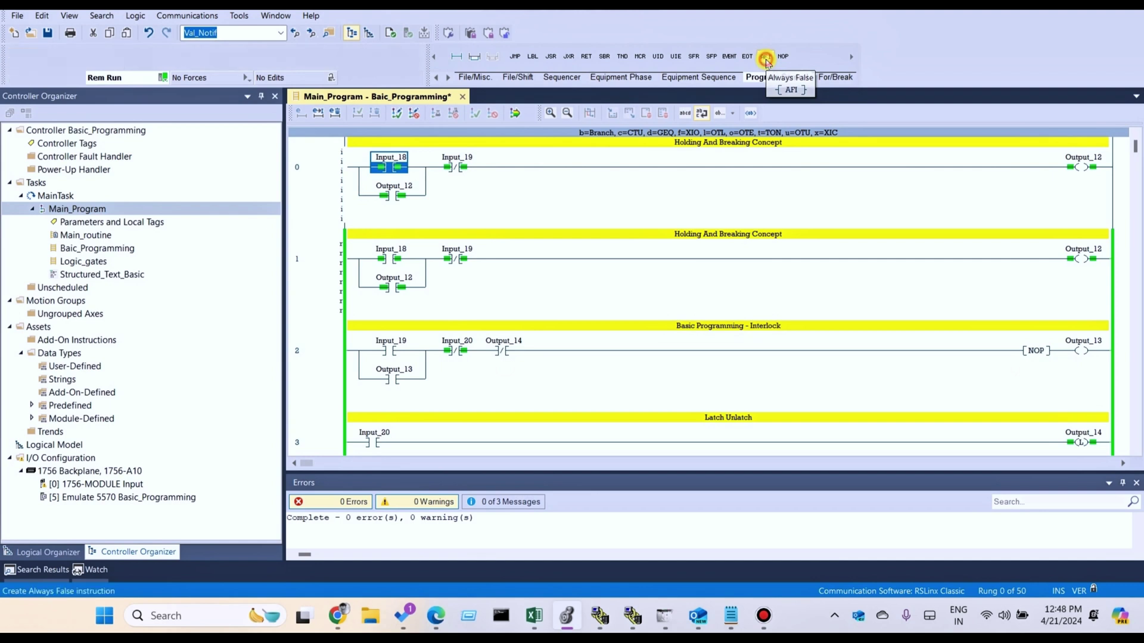
- Insert an AFI just after Input_19 in the edited rung and accept the edit
{"action": "left_click_drag", "start_coordinate": [767, 62], "coordinate": [367, 167]}
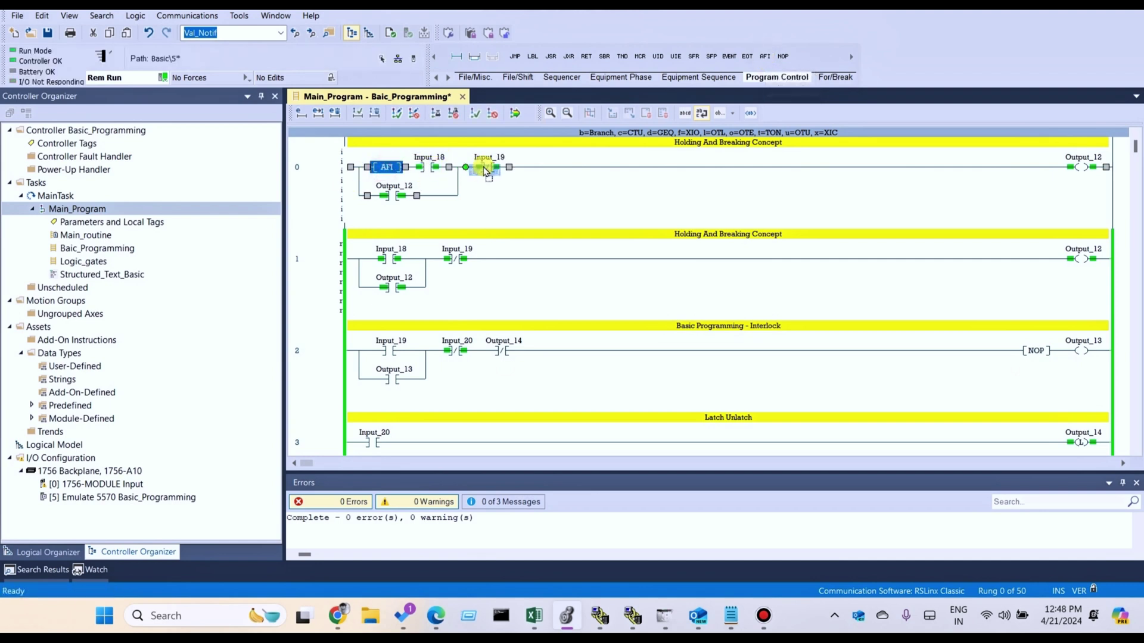
{"action": "left_click_drag", "start_coordinate": [452, 171], "coordinate": [517, 173]}
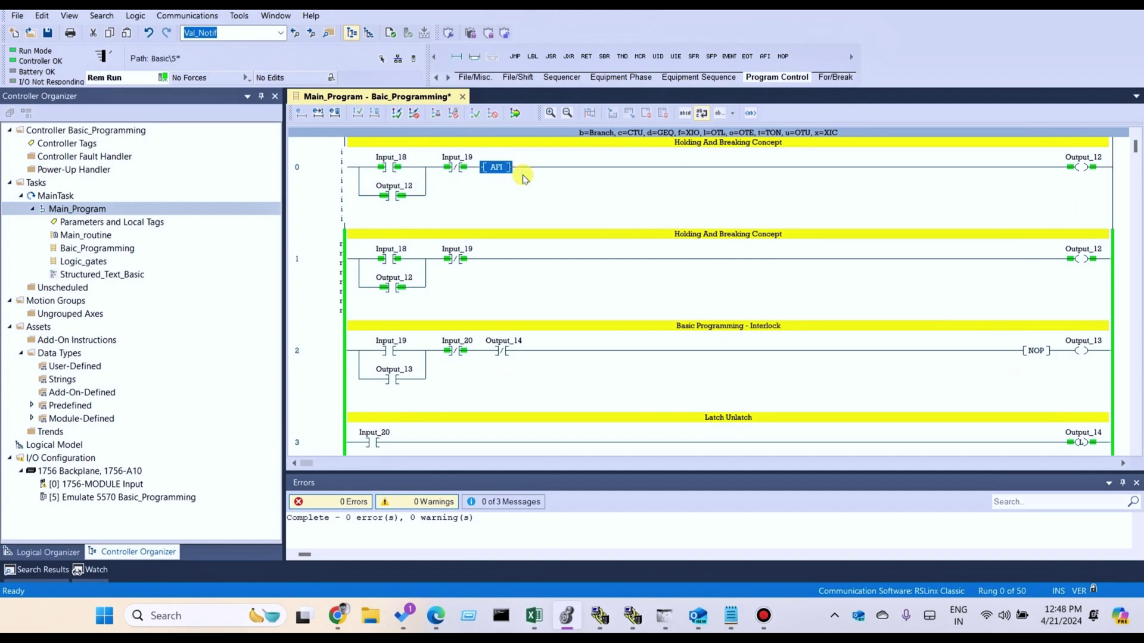
{"action": "left_click", "coordinate": [400, 117]}
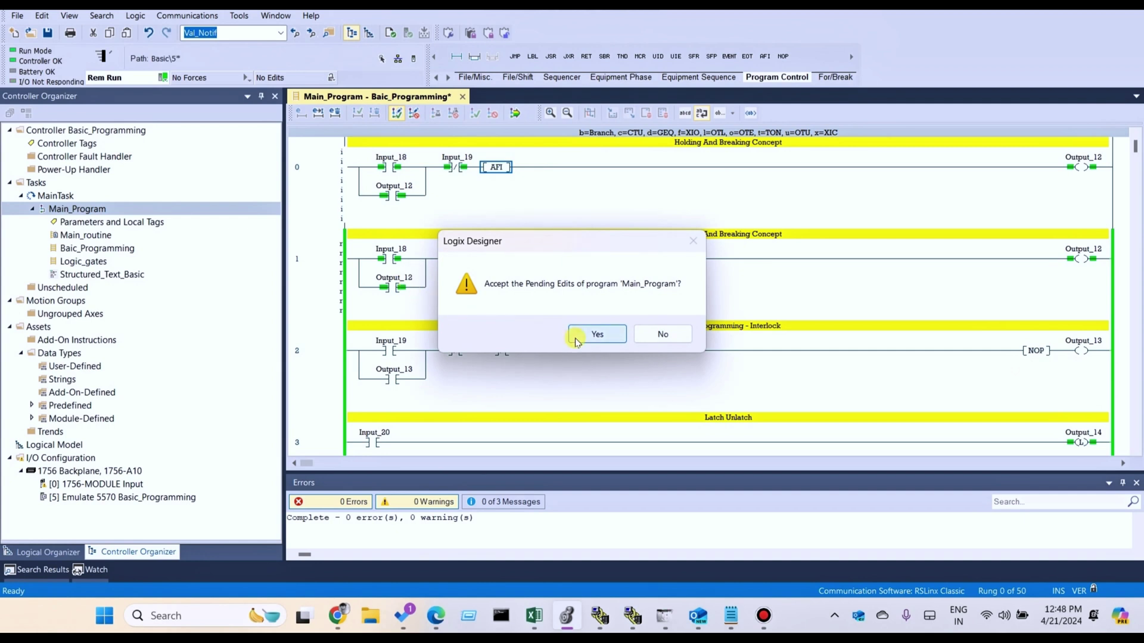
{"action": "left_click", "coordinate": [574, 334]}
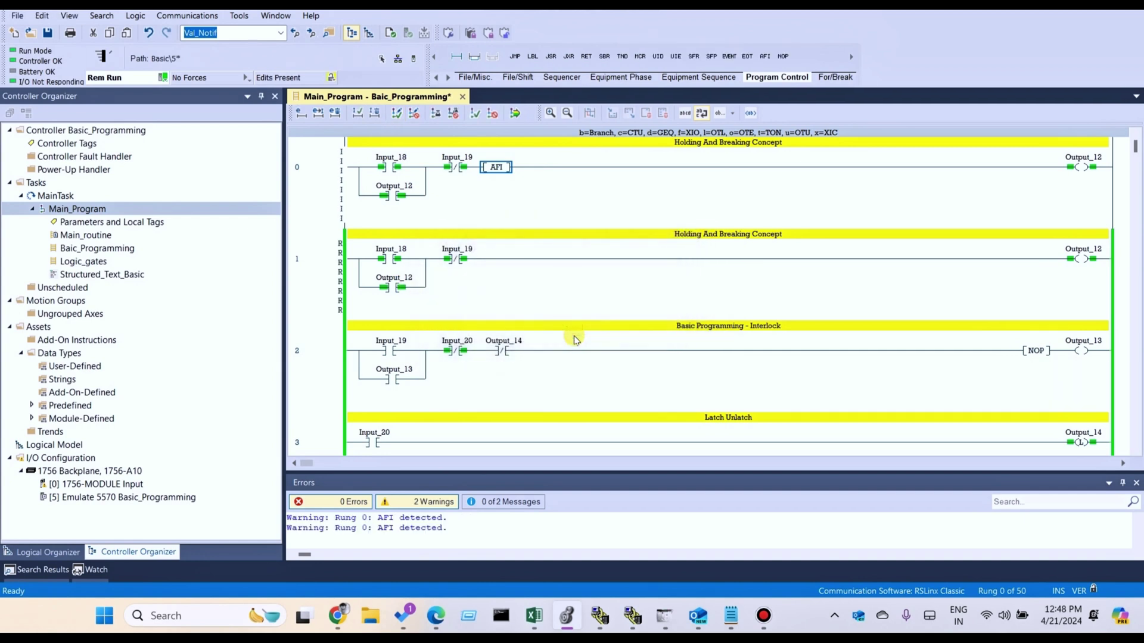
- Finalize all program edits, confirming with Yes
{"action": "left_click", "coordinate": [516, 114]}
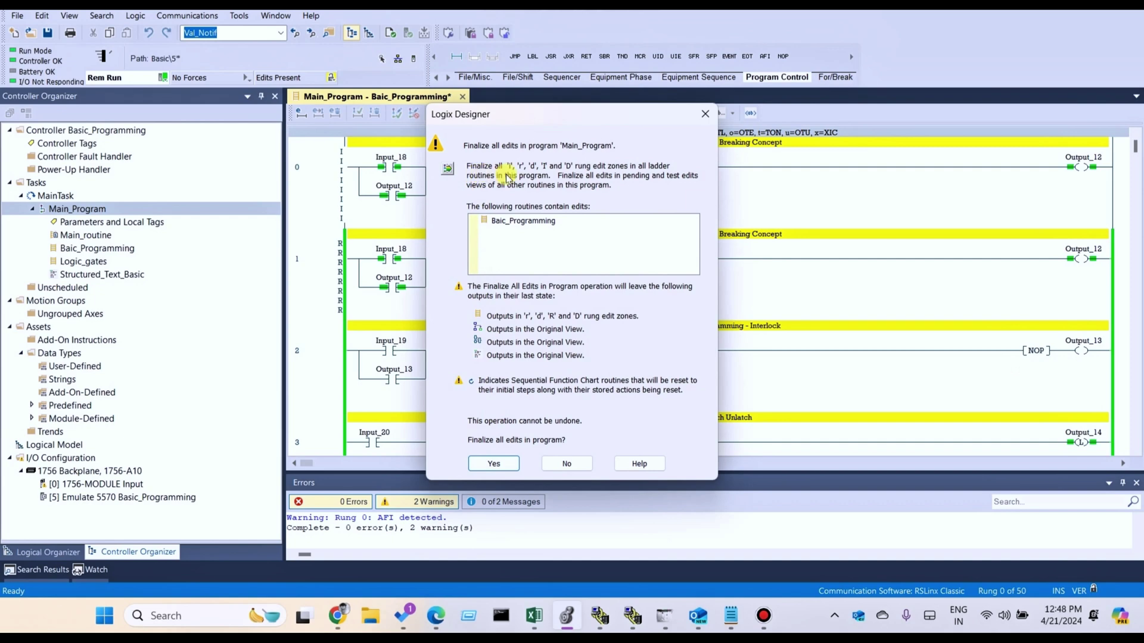
{"action": "left_click", "coordinate": [493, 463]}
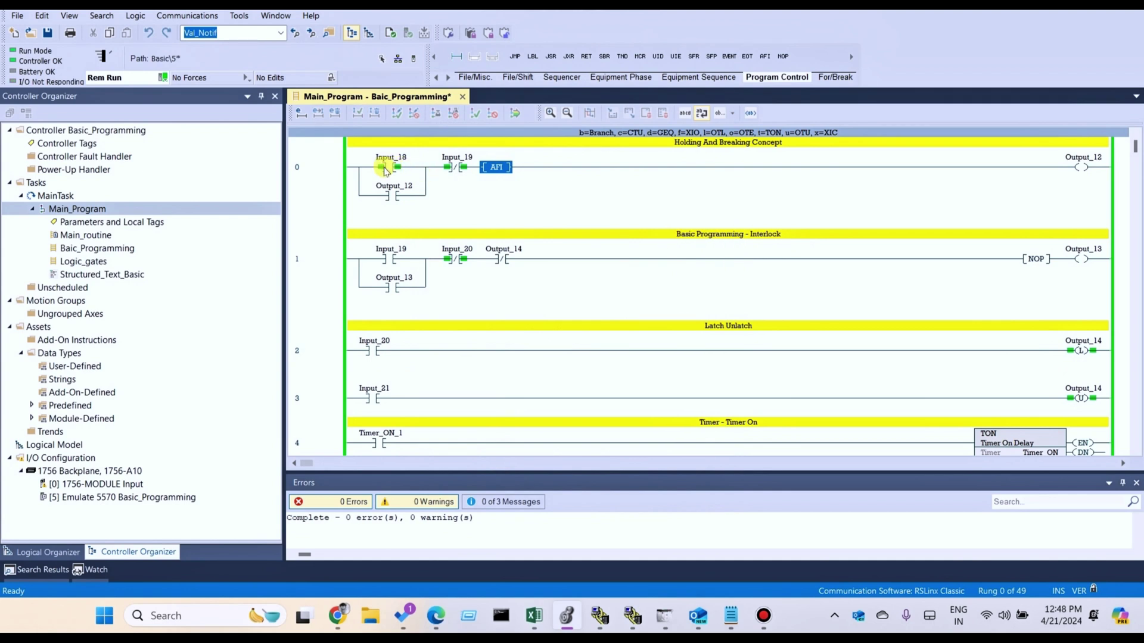
{"action": "left_click", "coordinate": [384, 170]}
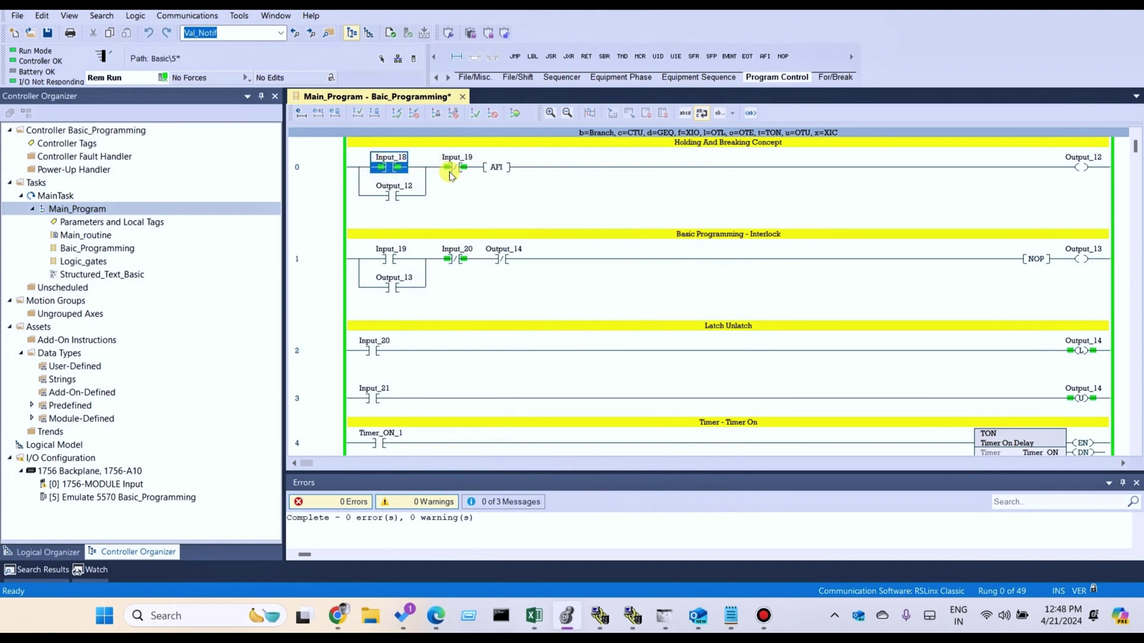